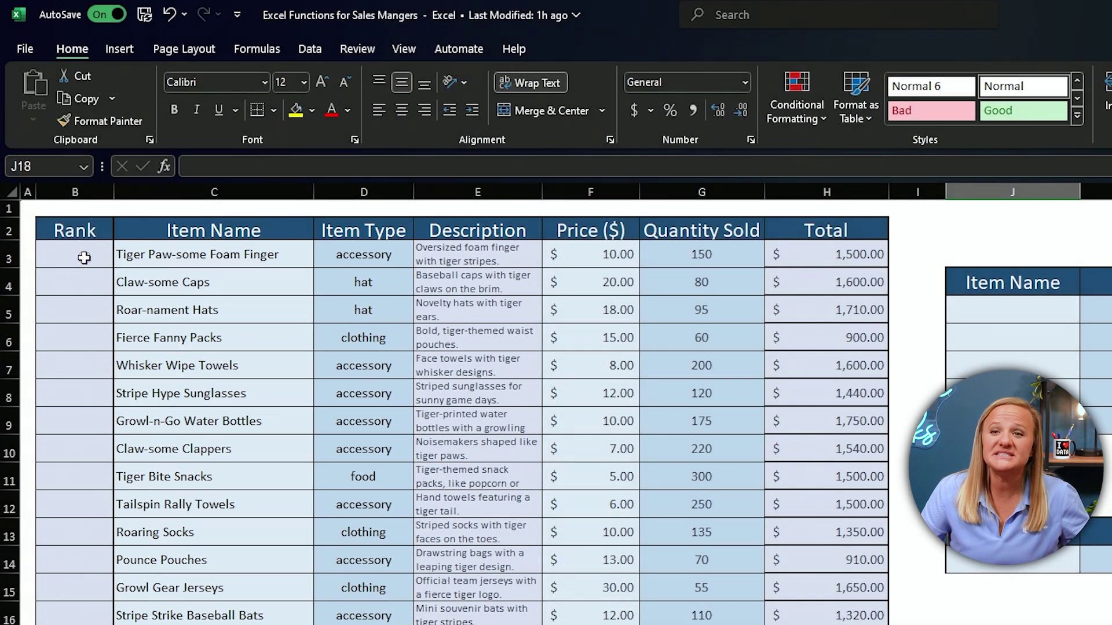
- Select cell B3 and start a formula there by typing =rank
left_click(84, 258)
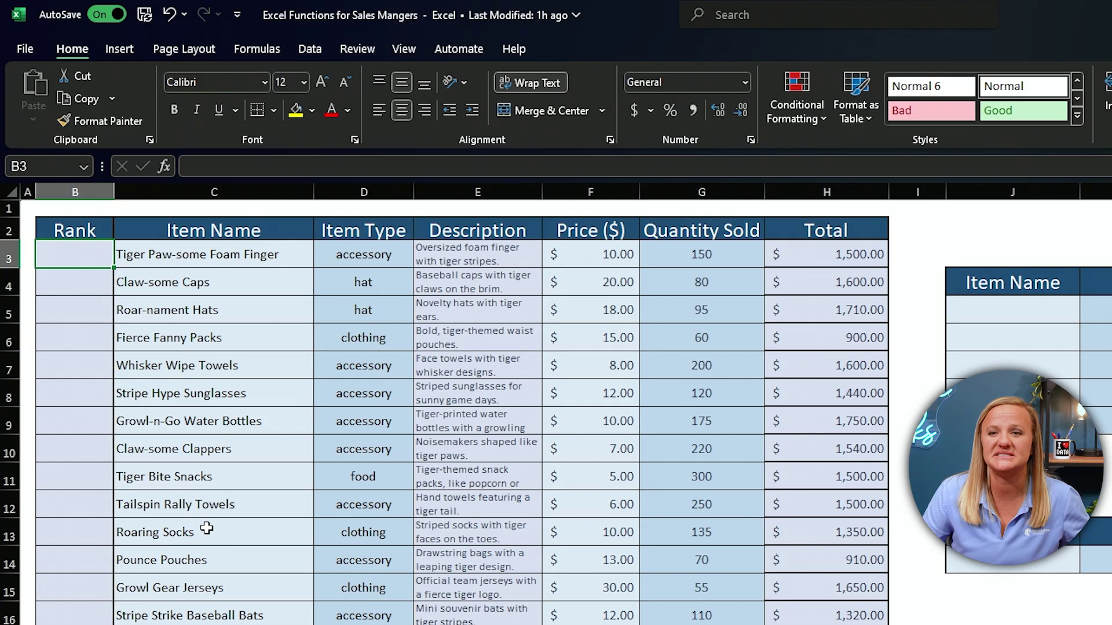
left_click(51, 265)
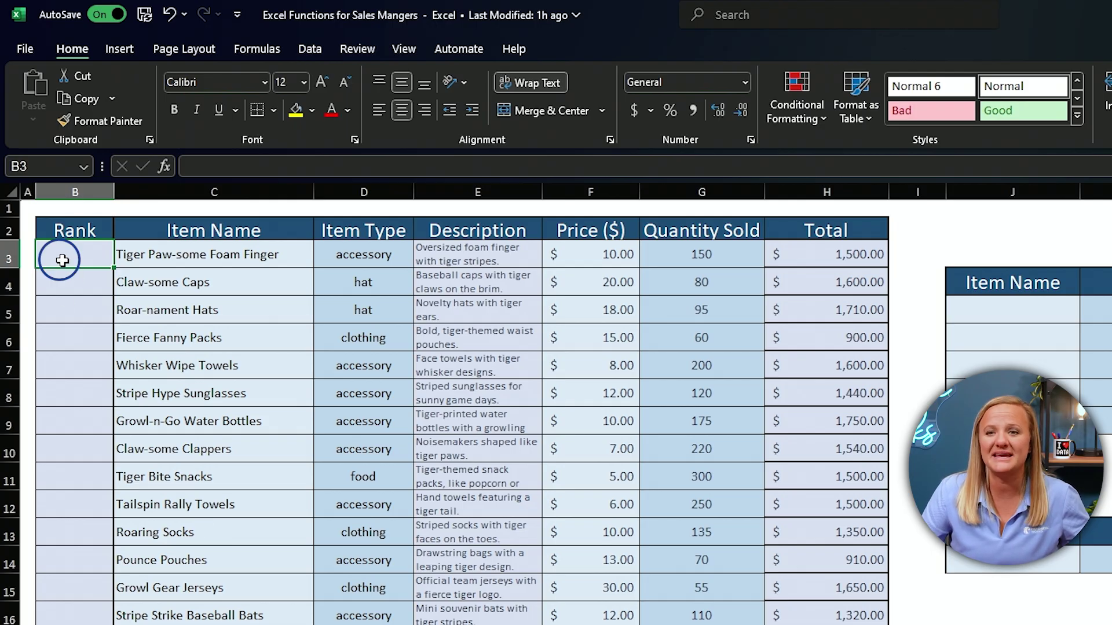
left_click(233, 169)
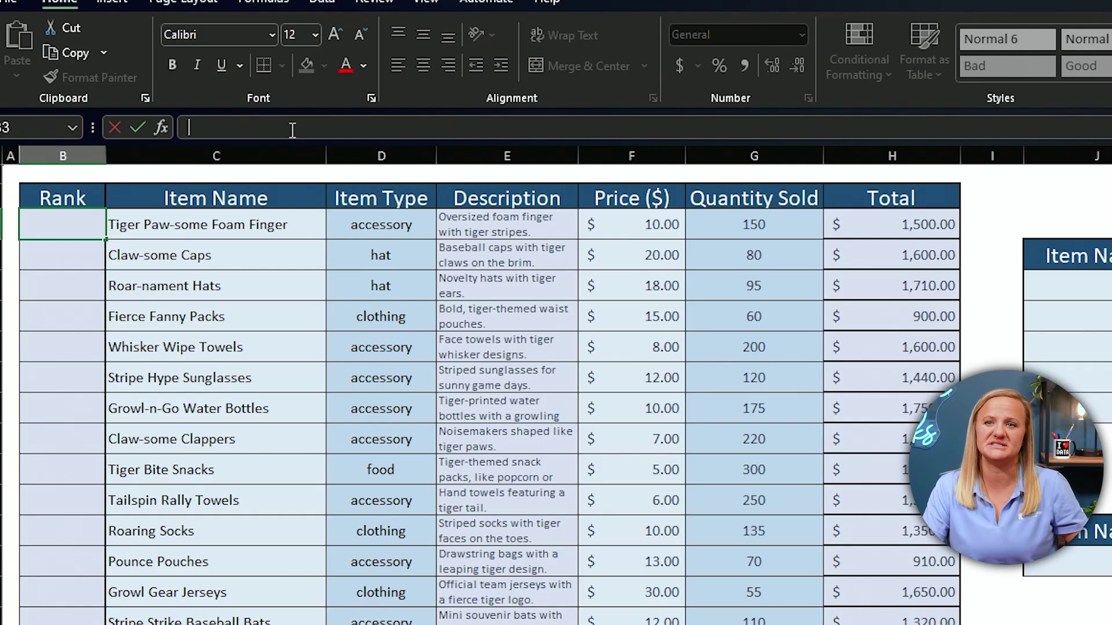
type("=")
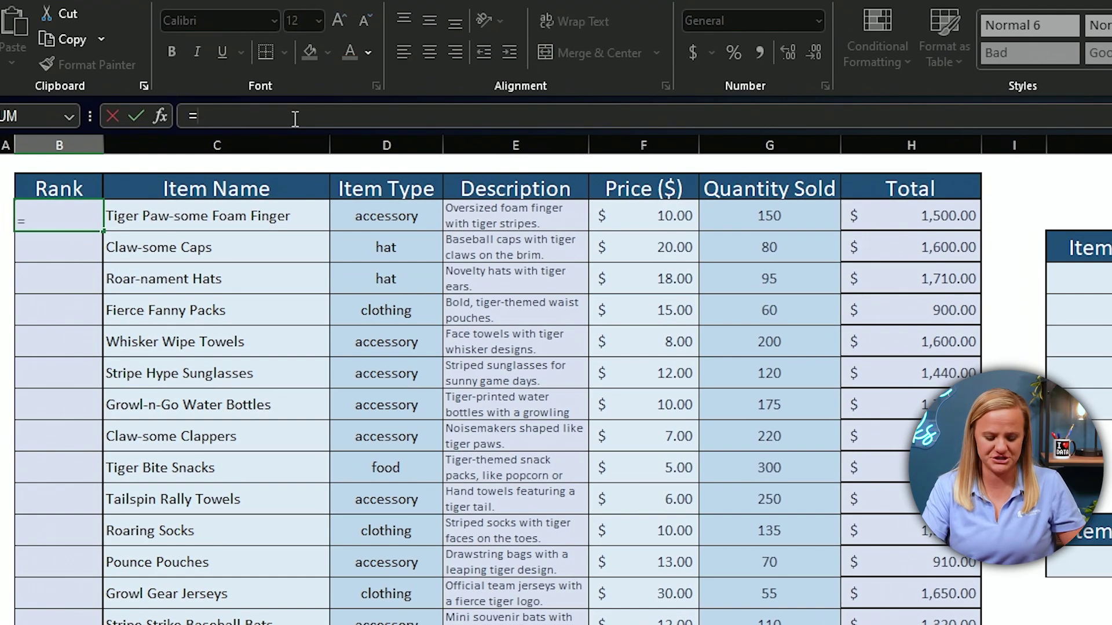
type("rank")
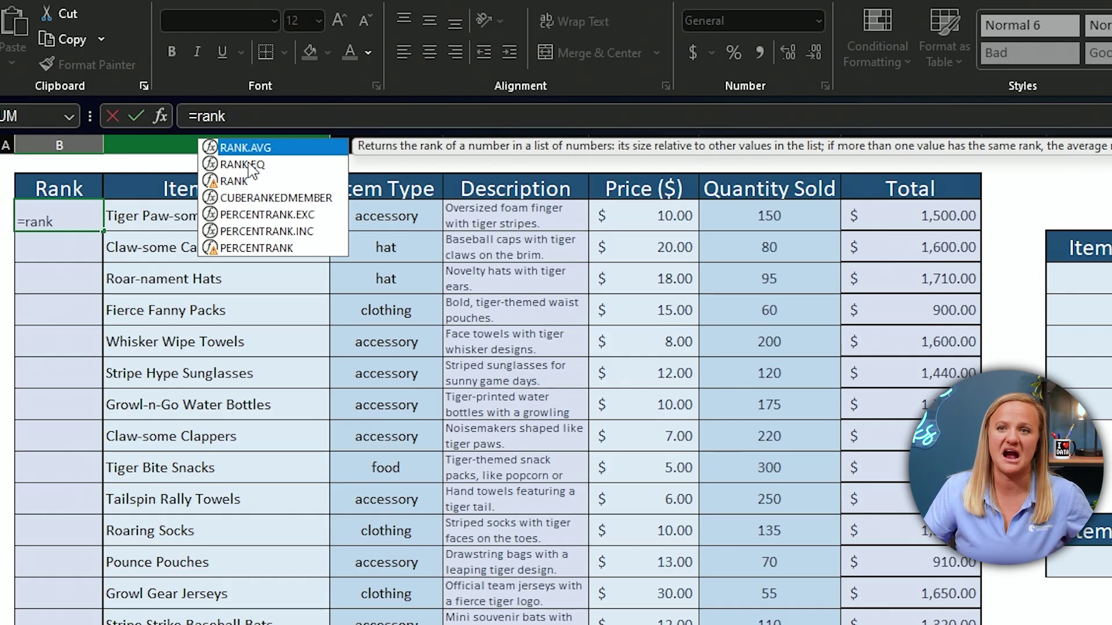
- Insert RANK.EQ in B3 with G3 and the range G3:G27 as arguments
left_click(253, 164)
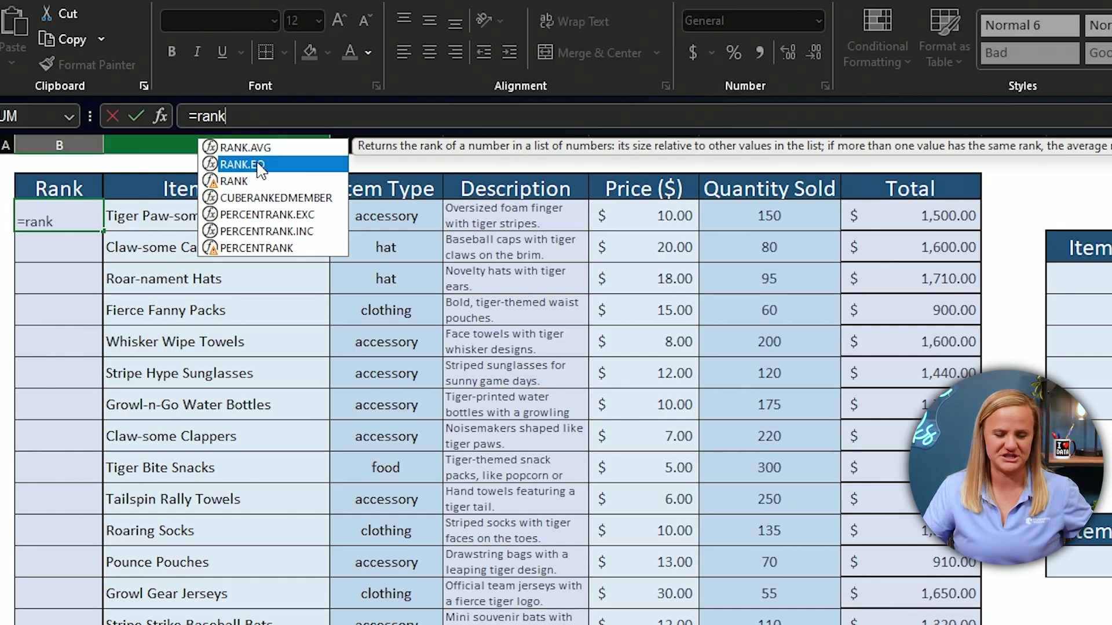
type(".e")
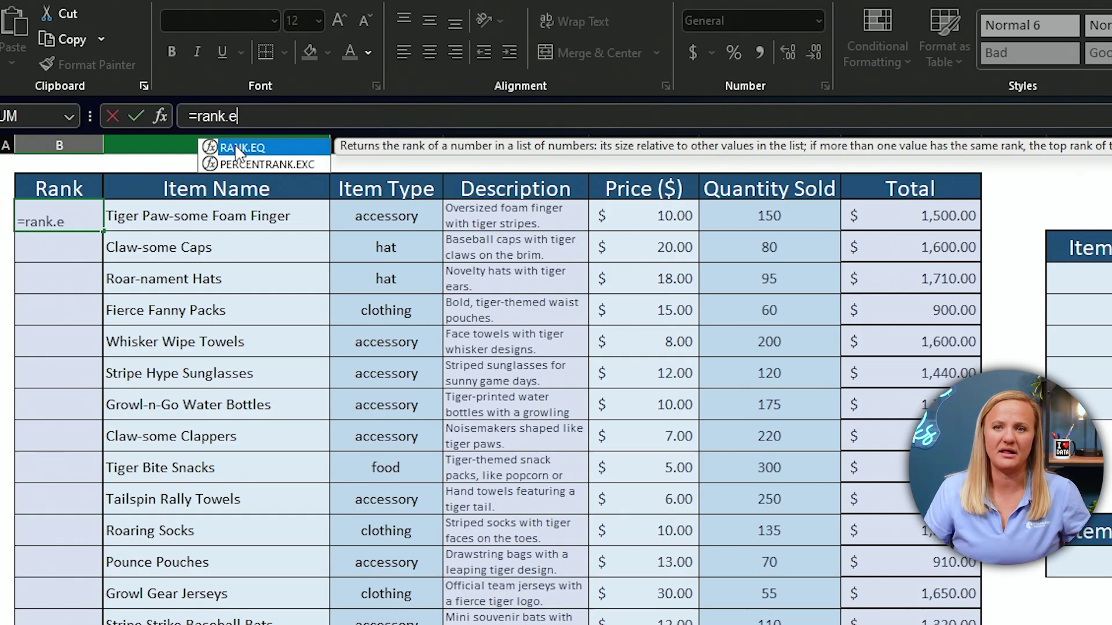
key("Tab")
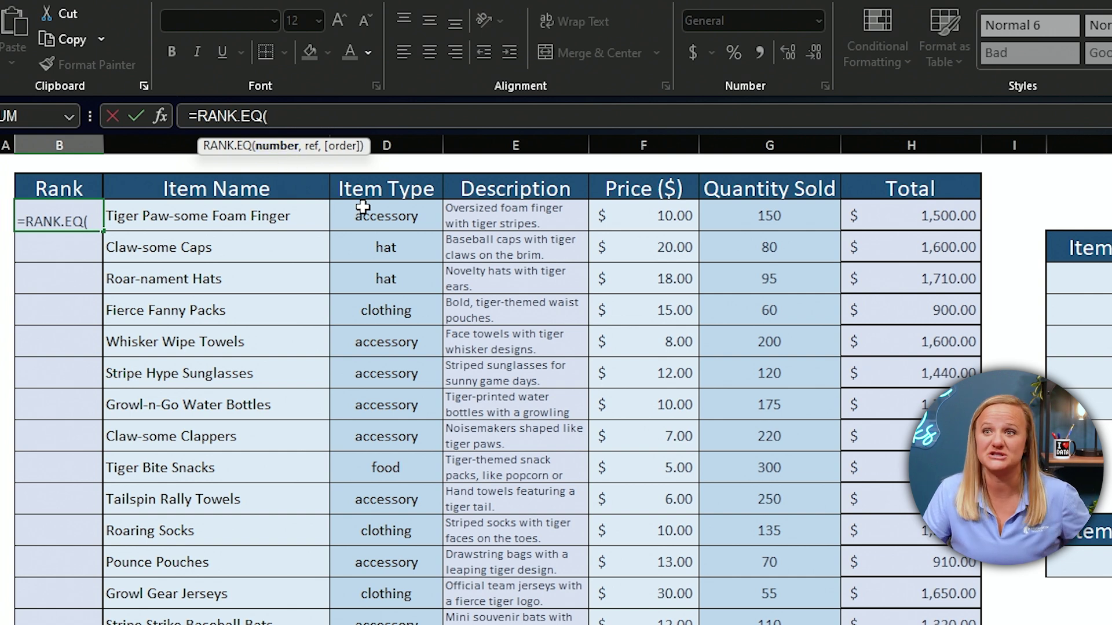
left_click(787, 220)
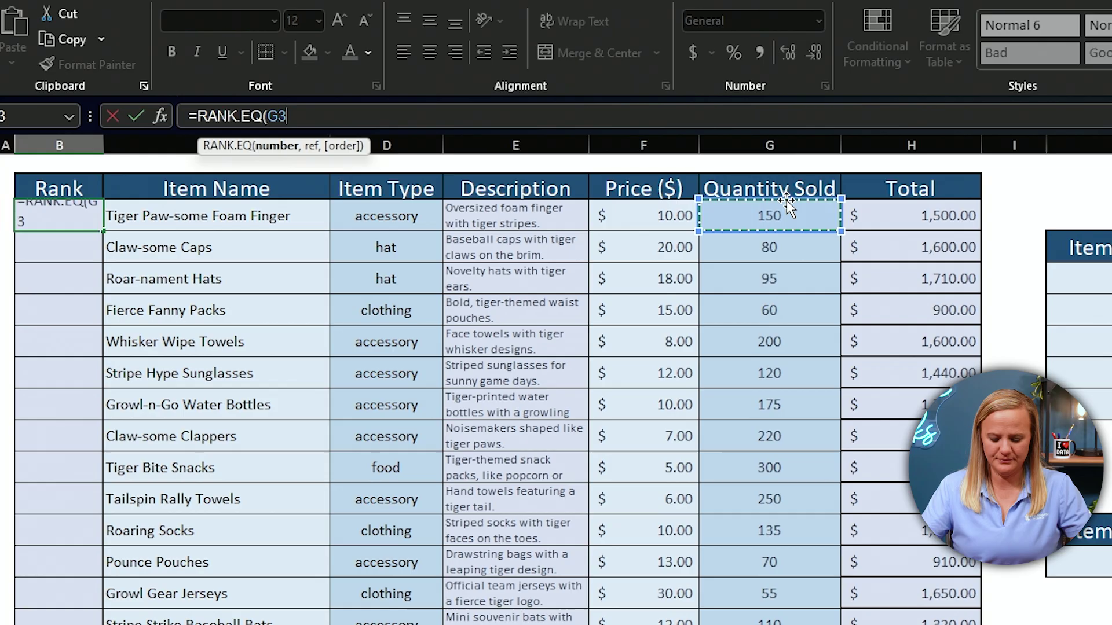
type(",")
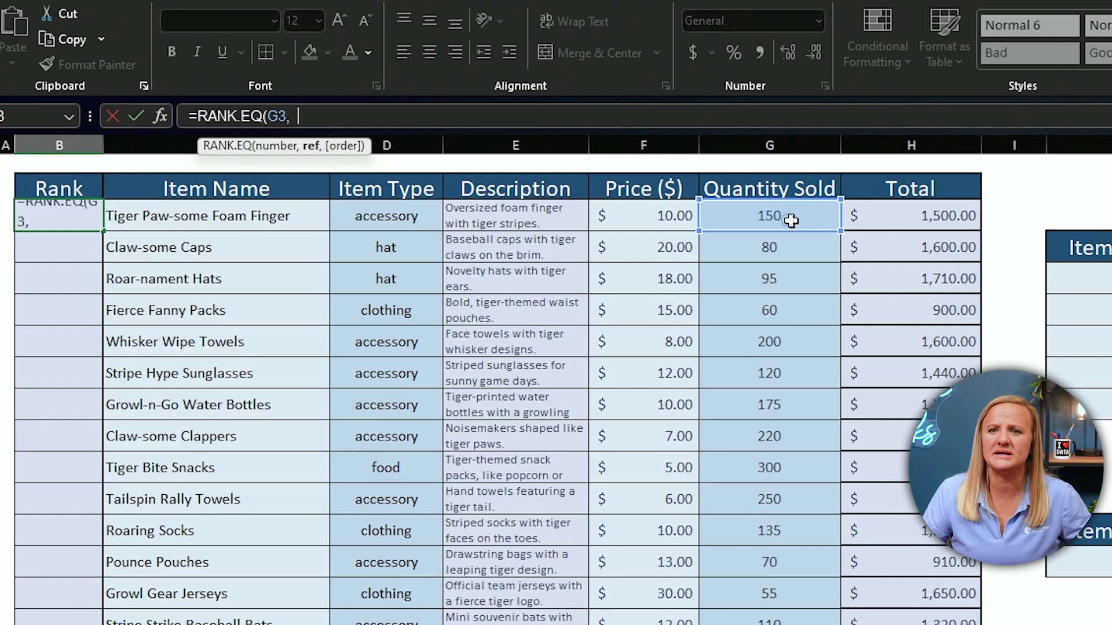
left_click(791, 220)
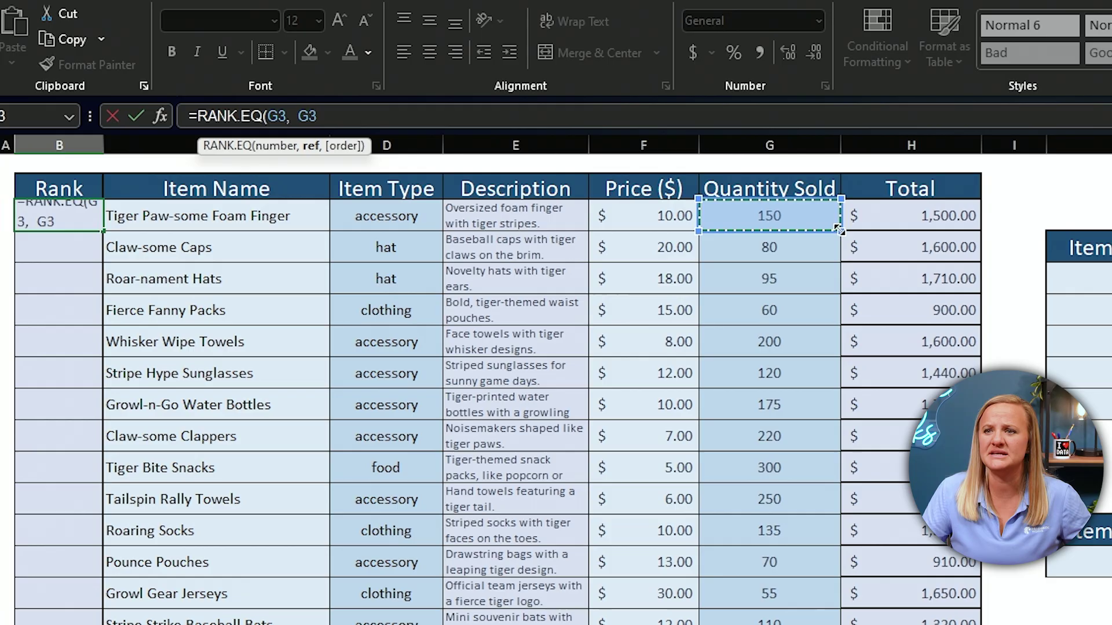
left_click_drag(840, 230, 732, 597)
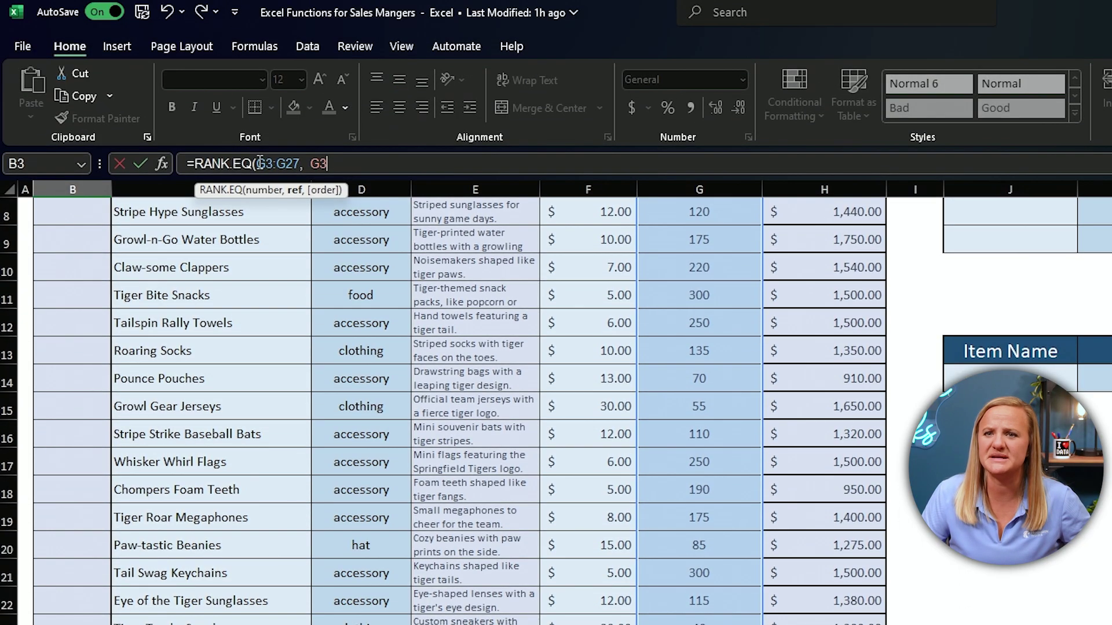
- Reorder the RANK.EQ arguments so the formula reads =RANK.EQ(G3, G3:G27
left_click(259, 163)
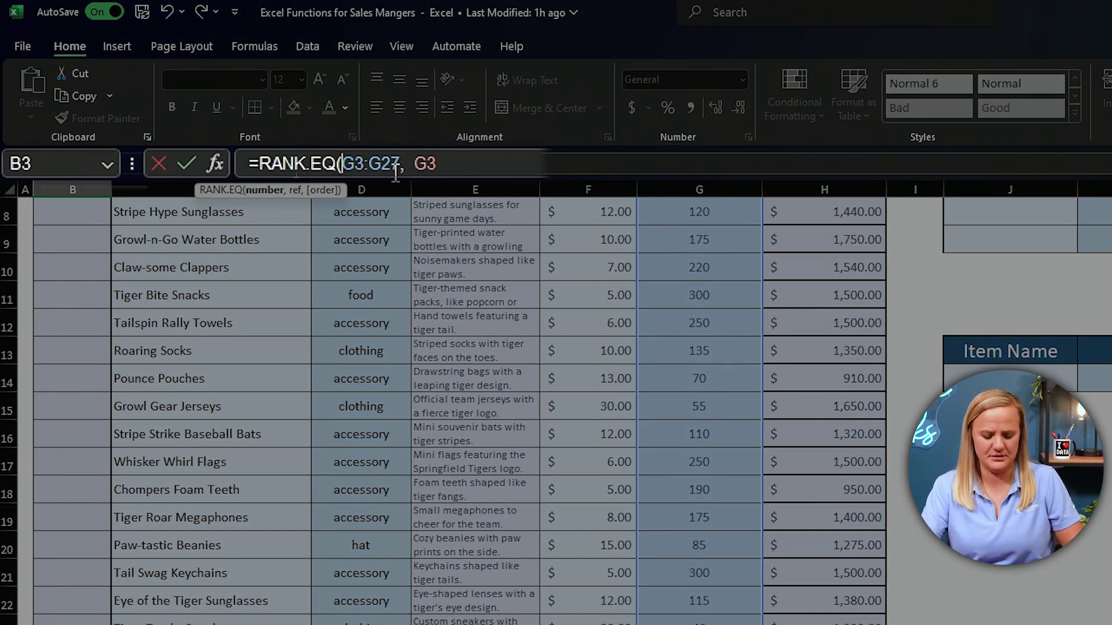
type("G")
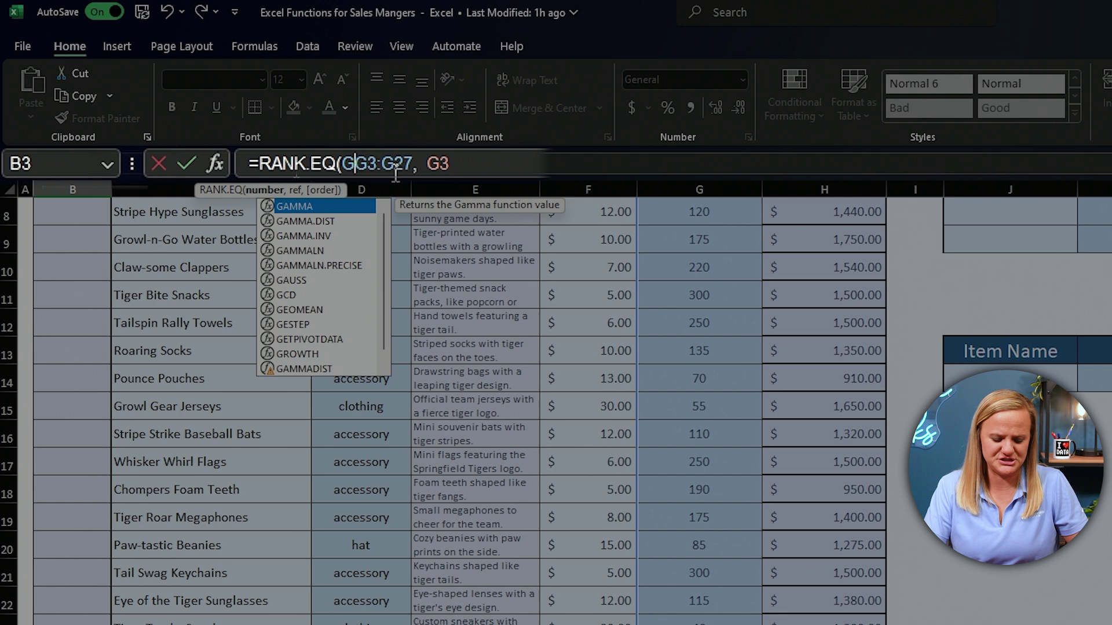
type("3,")
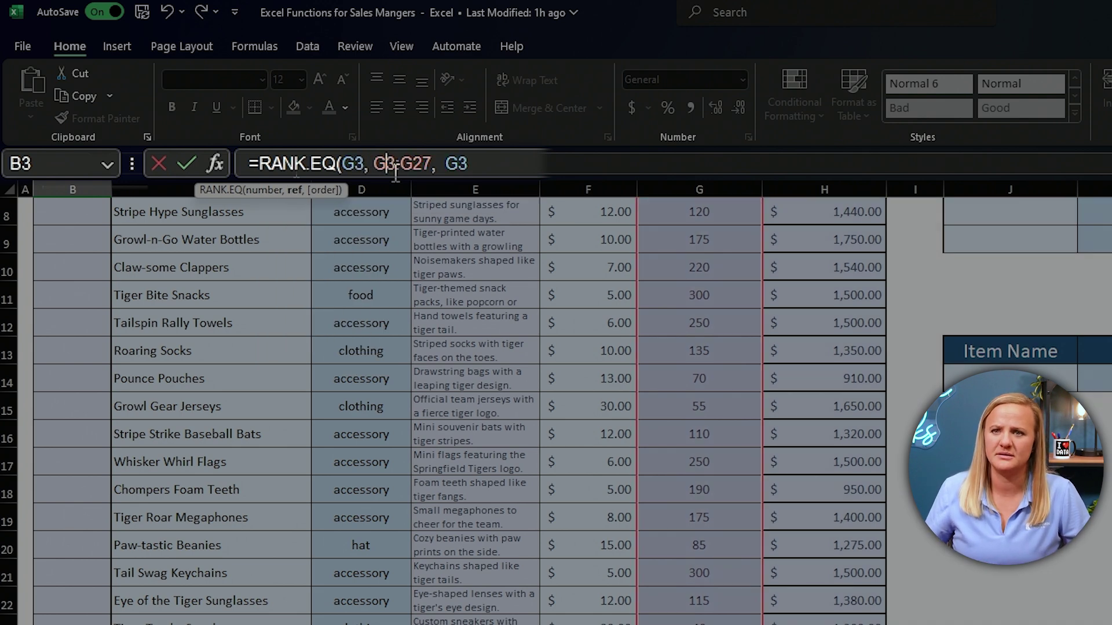
key("End")
key("BackSpace")
key("BackSpace")
key("BackSpace")
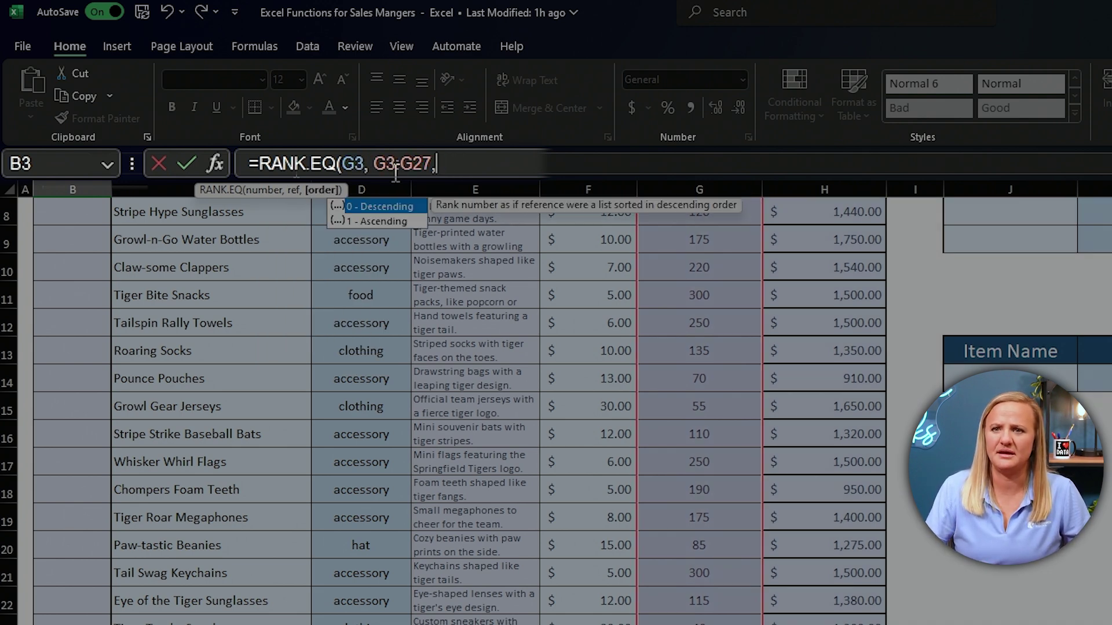
key("BackSpace")
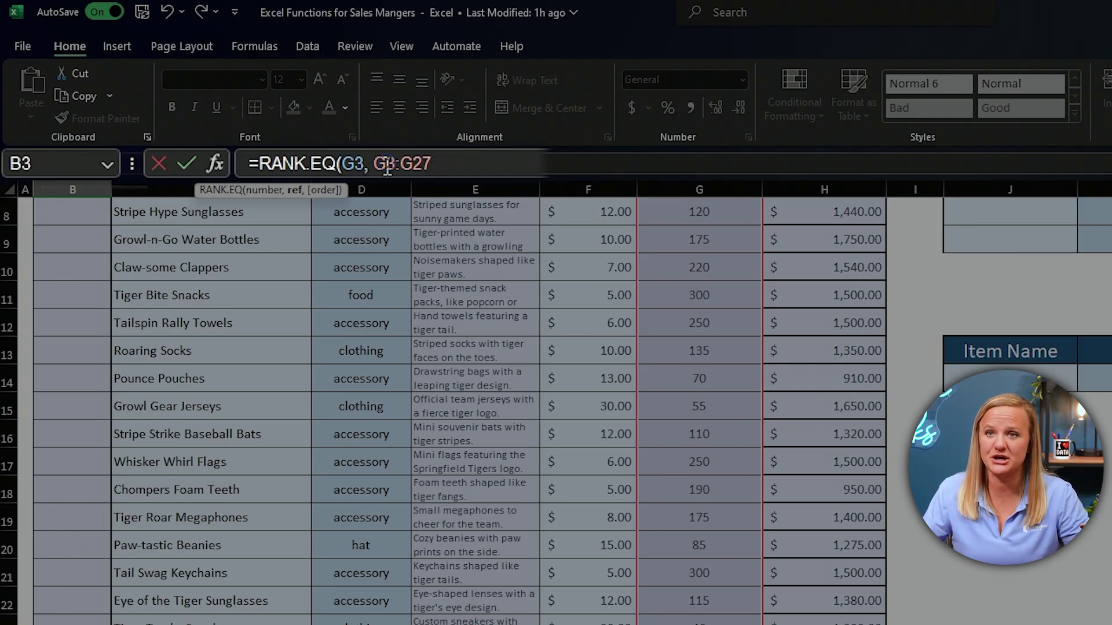
left_click(386, 164)
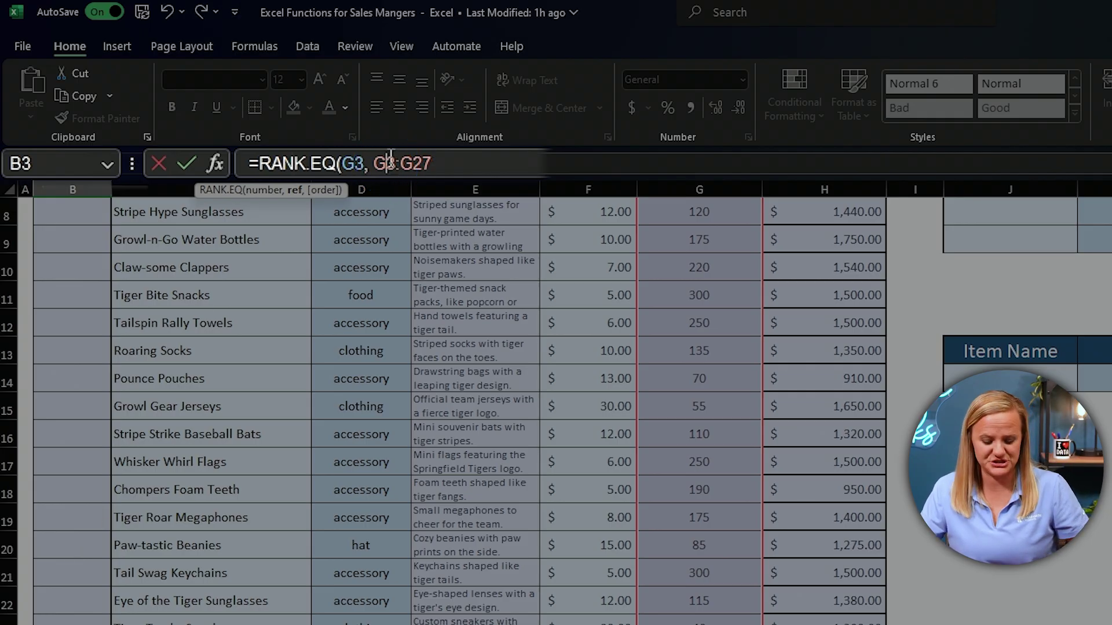
- Lock the range as $G$3:$G$27 and close the formula, giving rank 12 in B3
key("F4")
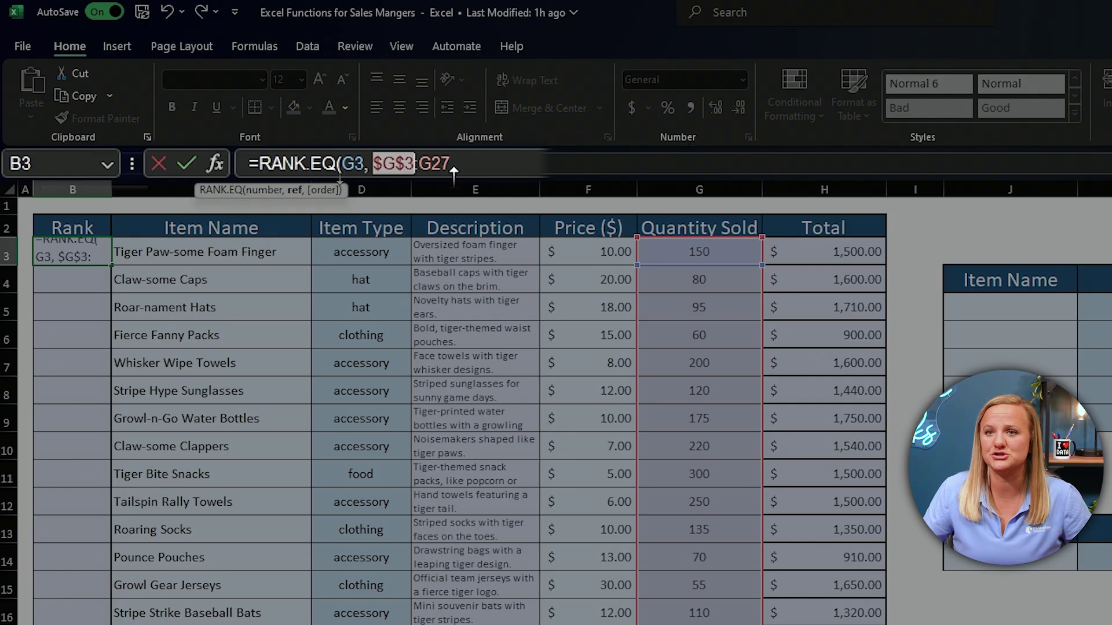
left_click(441, 163)
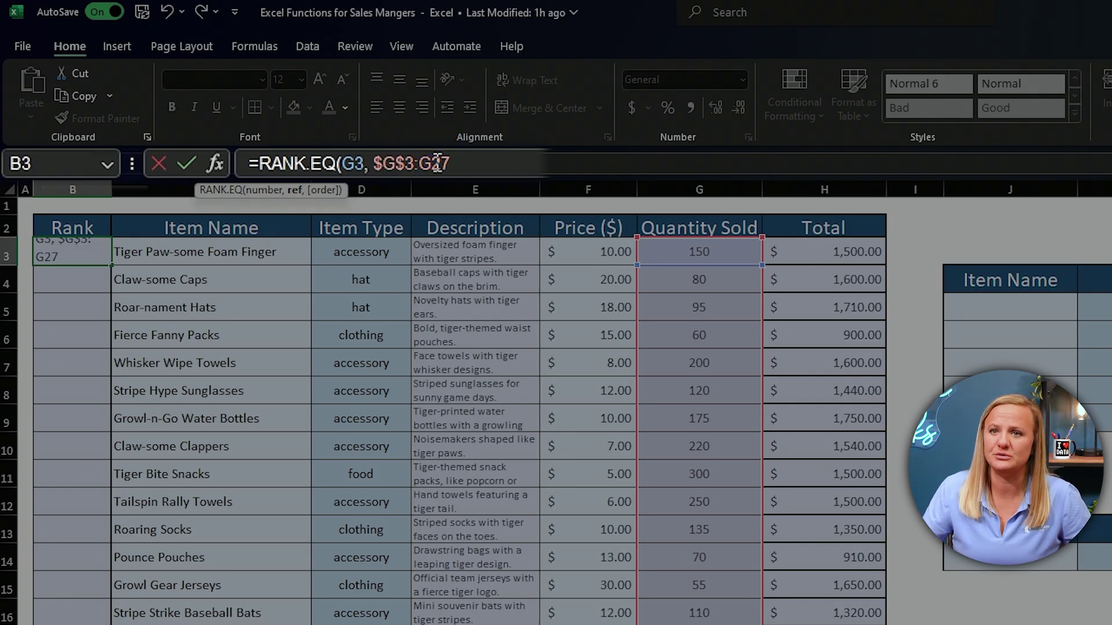
left_click(439, 164)
key("F4")
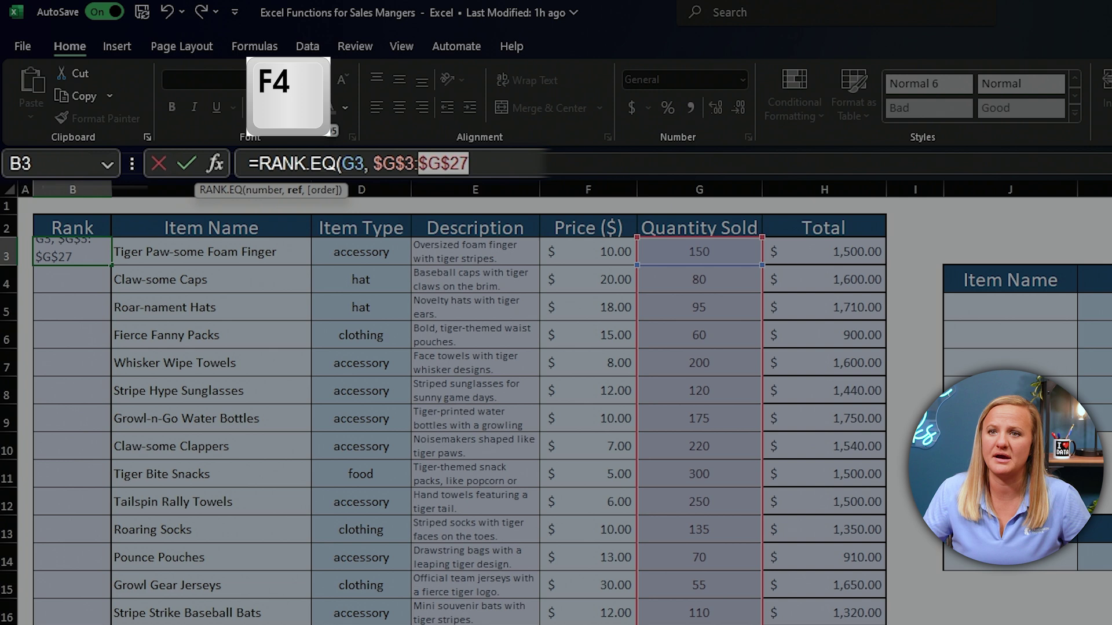
left_click(493, 165)
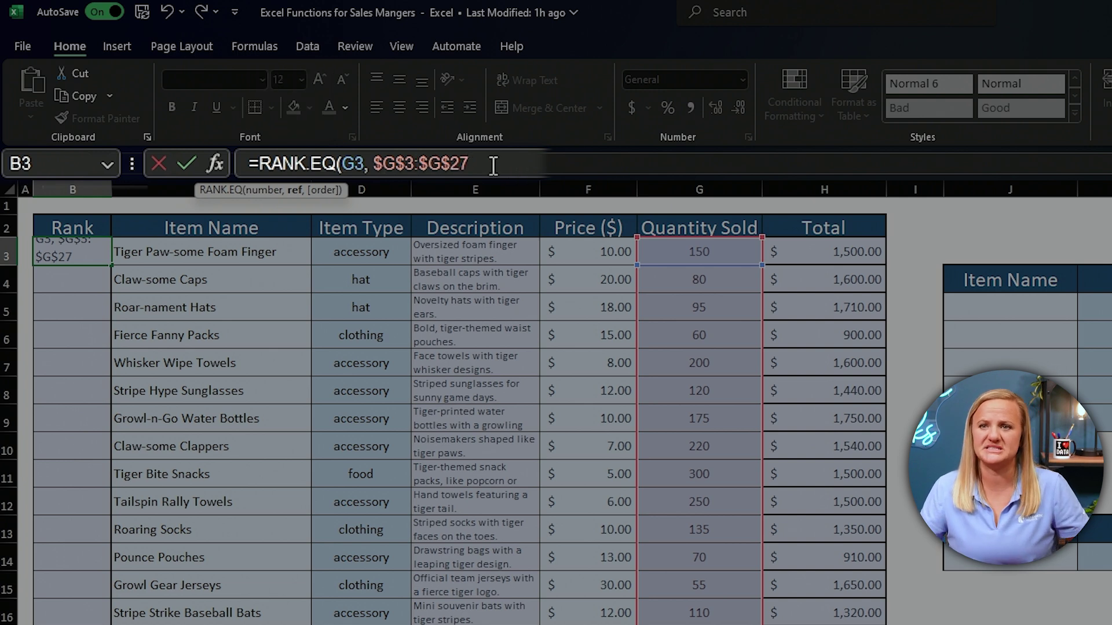
type(")")
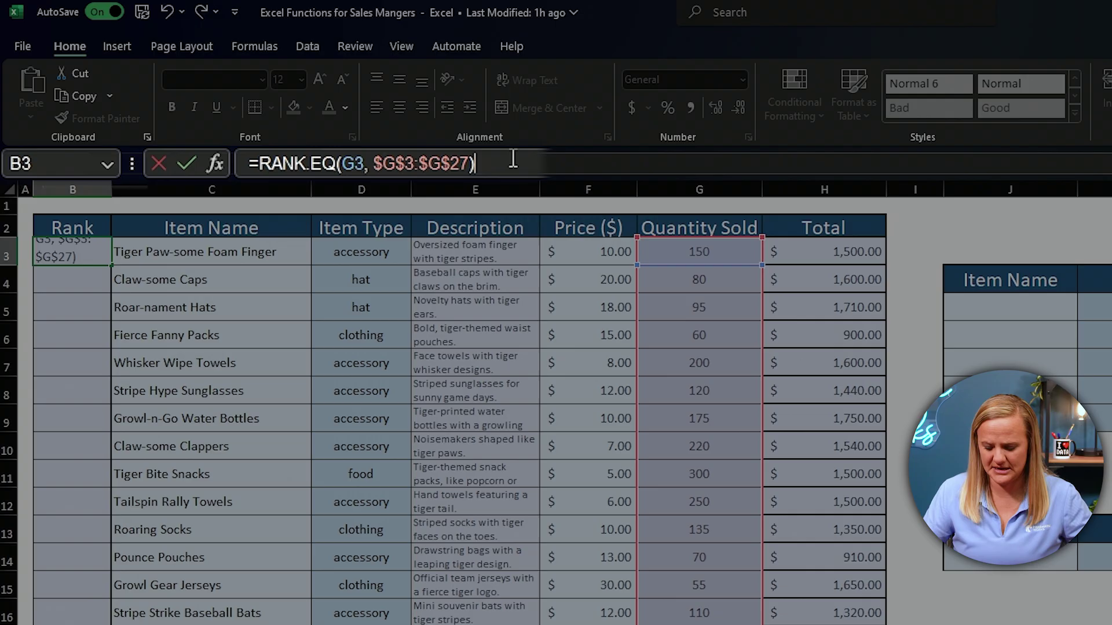
key("Return")
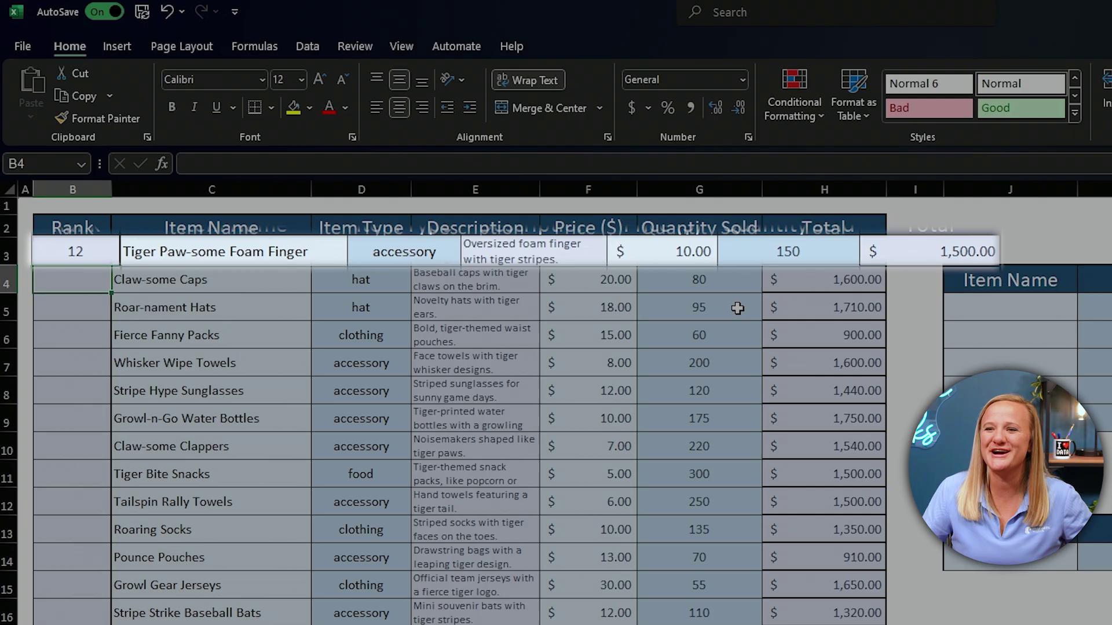
- Save the workbook and fill B3's RANK.EQ formula down to the last data row
key("ctrl+s")
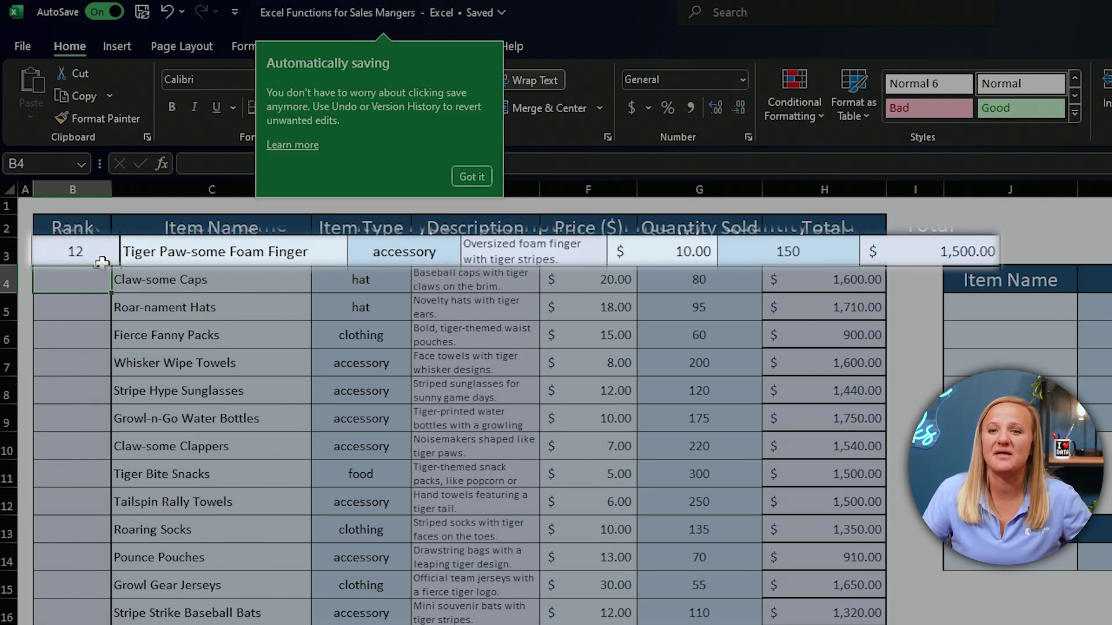
left_click(101, 262)
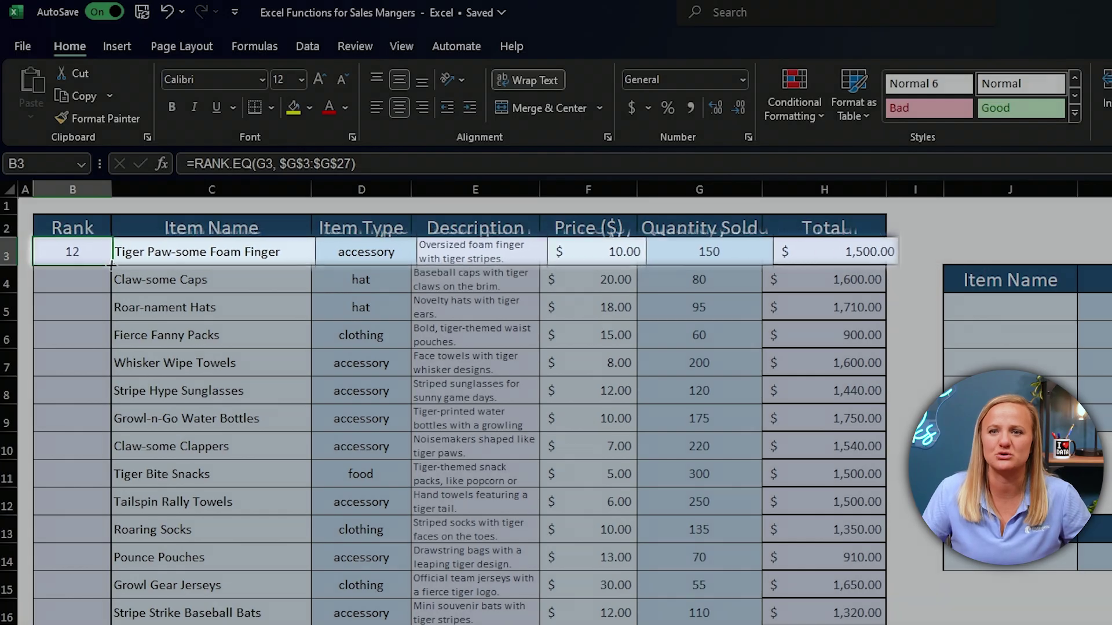
left_click_drag(113, 265, 95, 606)
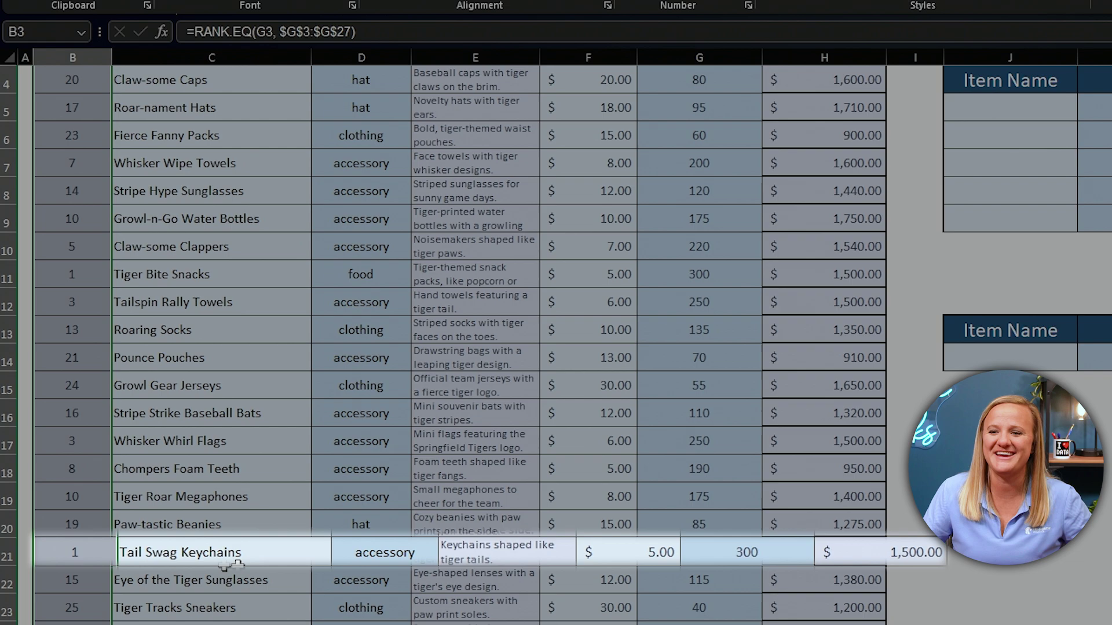
scroll(457, 405, "up", 1)
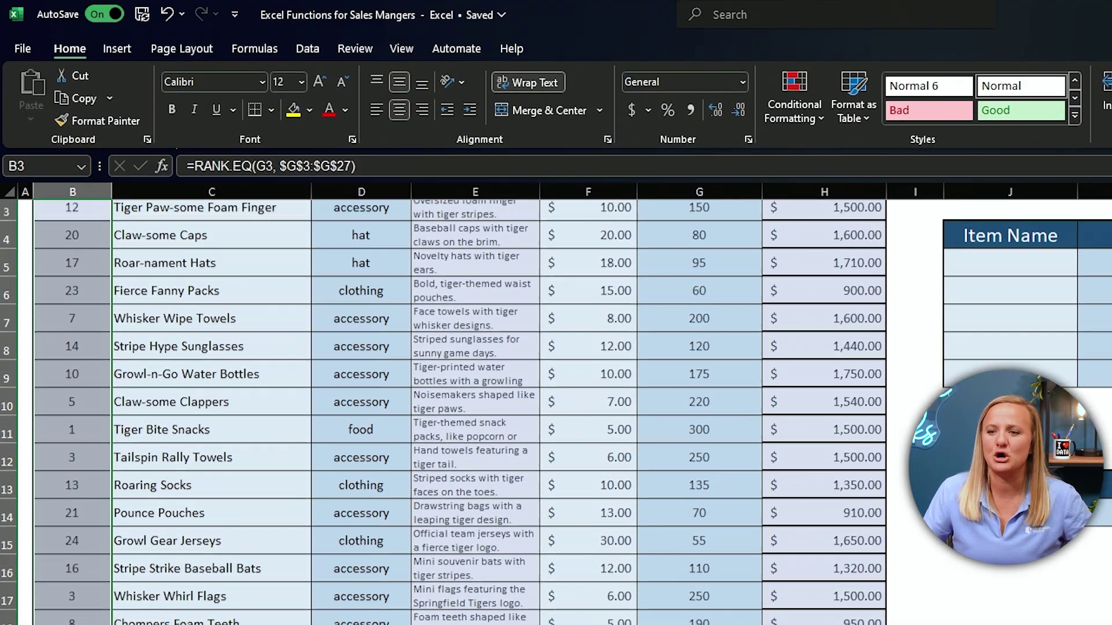
key("Right")
key("Right")
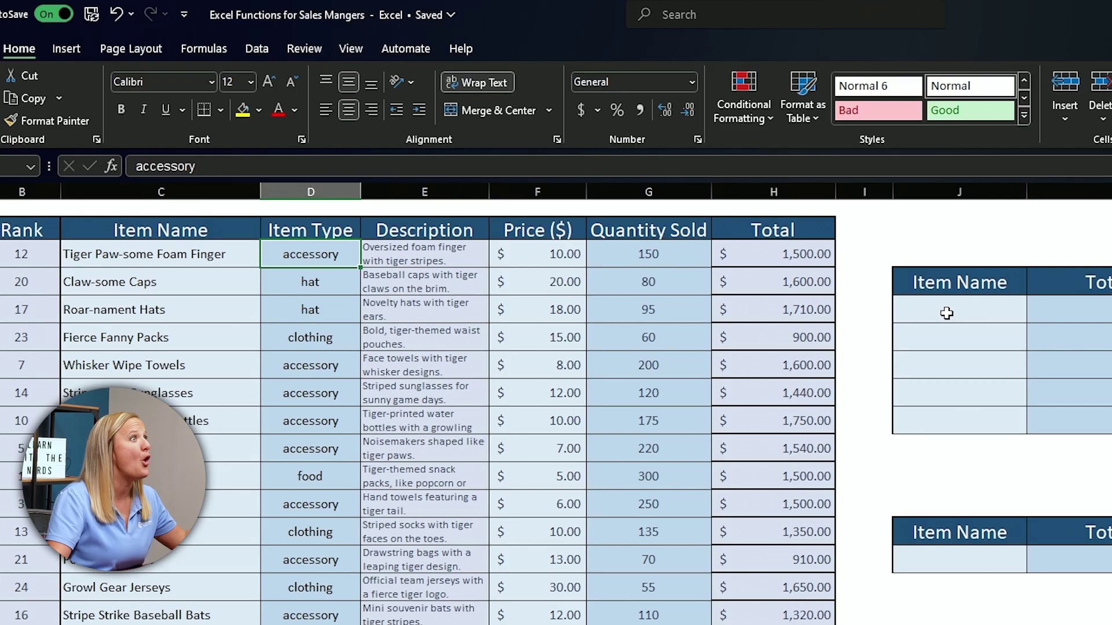
- Enter =UNIQUE(D3:D27) in J3 to list accessory, hat, clothing and food
left_click(908, 311)
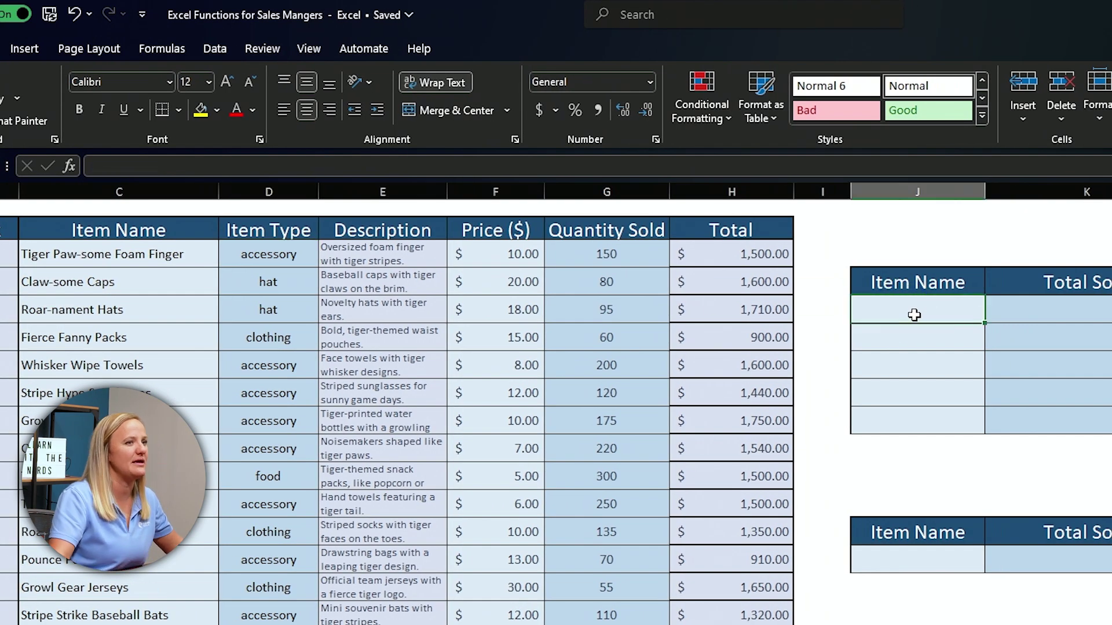
left_click(553, 165)
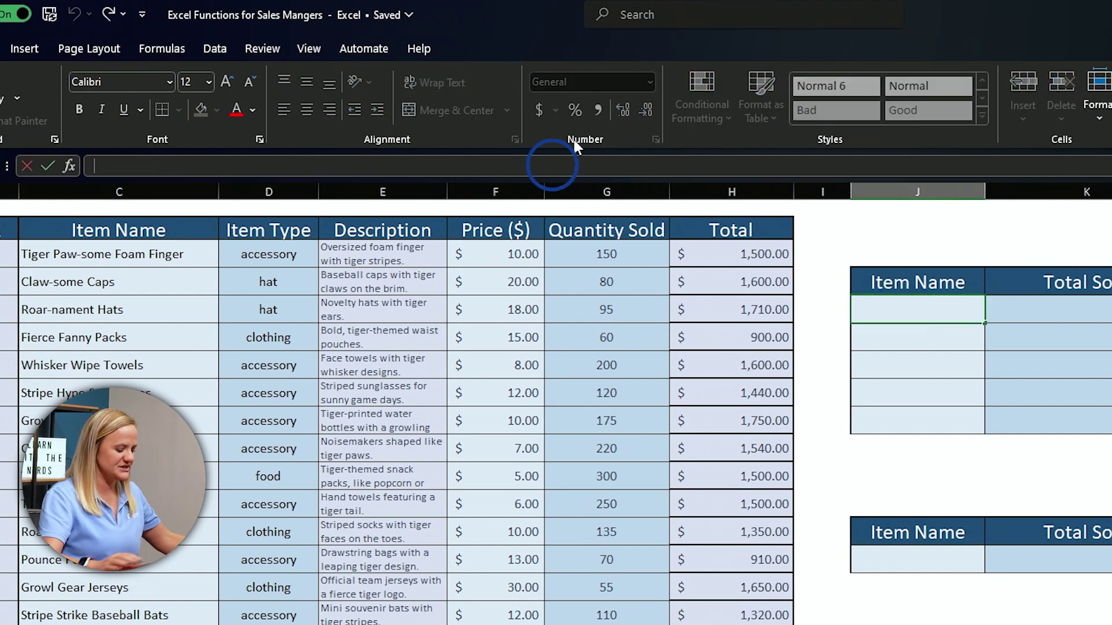
type("=")
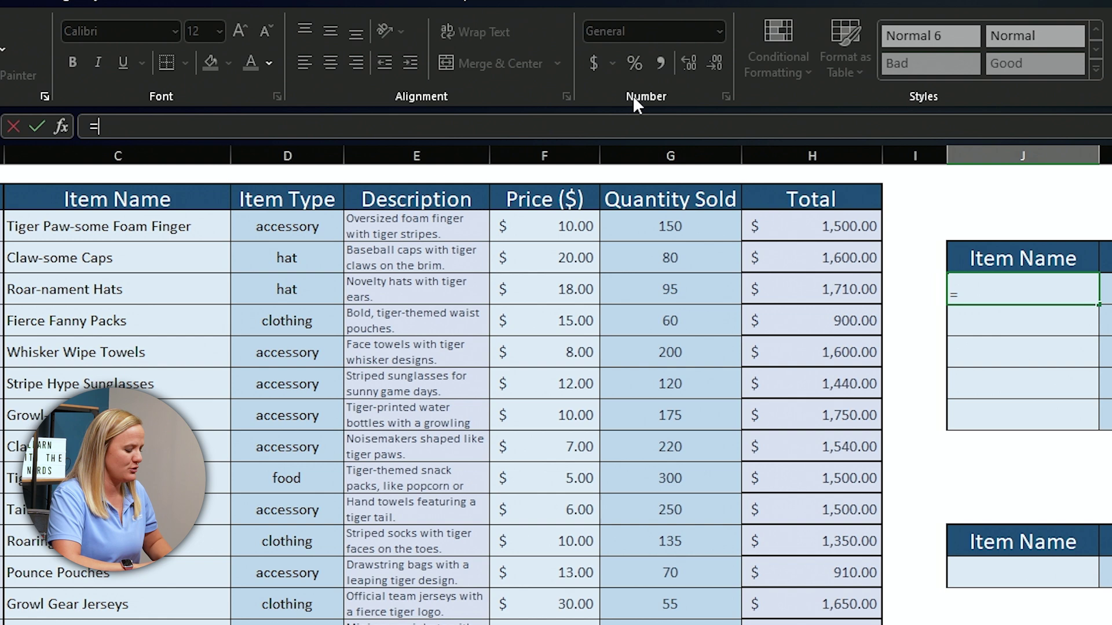
type("uni")
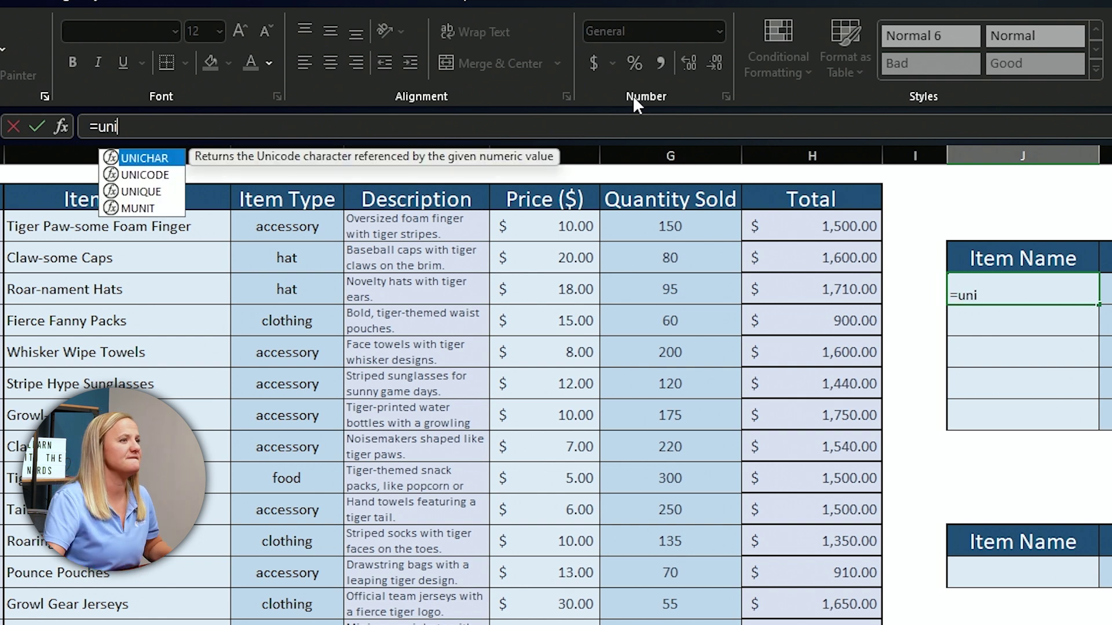
key("Down")
key("Down")
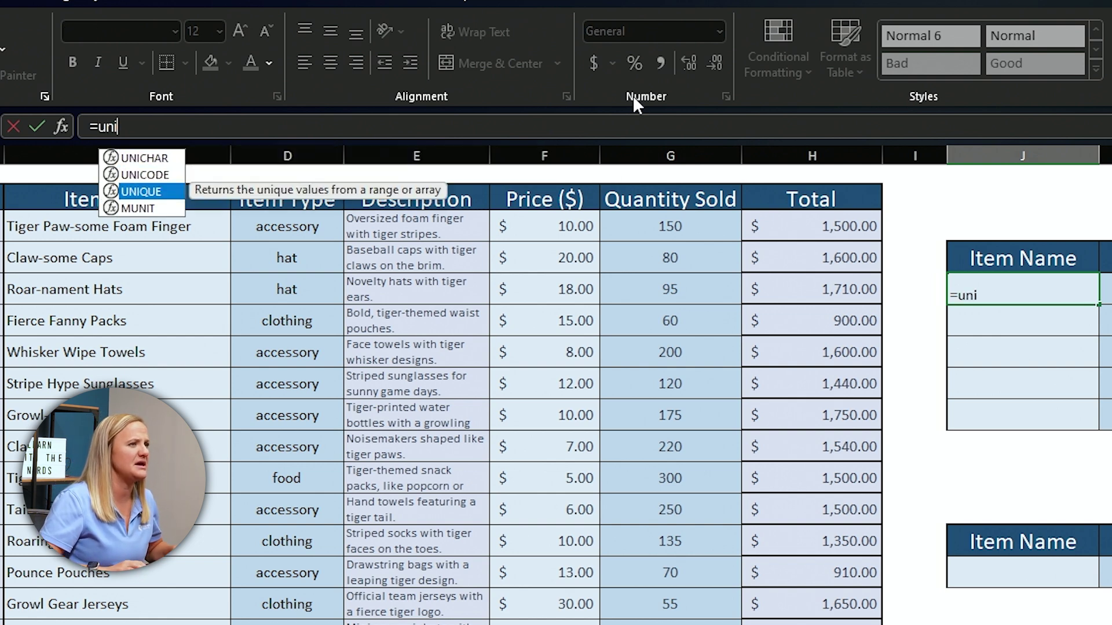
key("Tab")
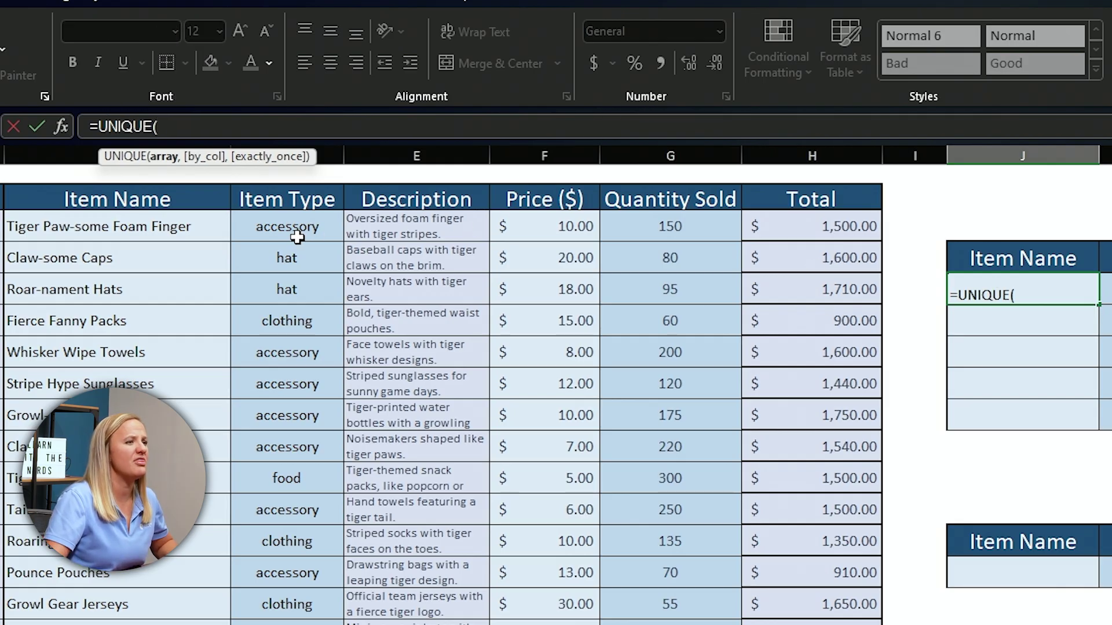
left_click_drag(288, 226, 284, 623)
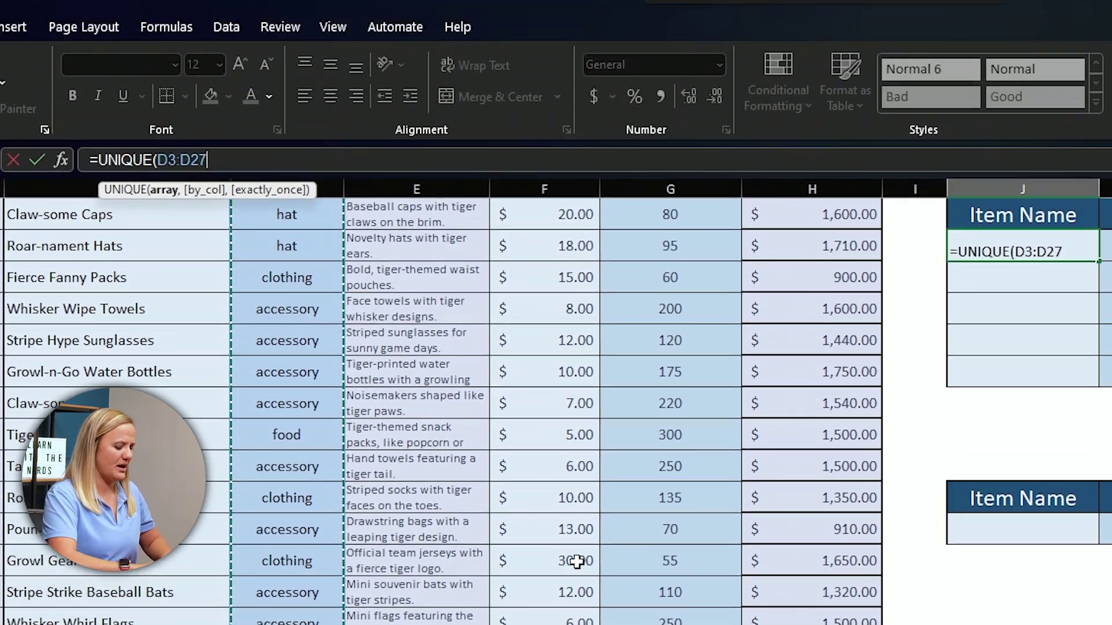
type(")")
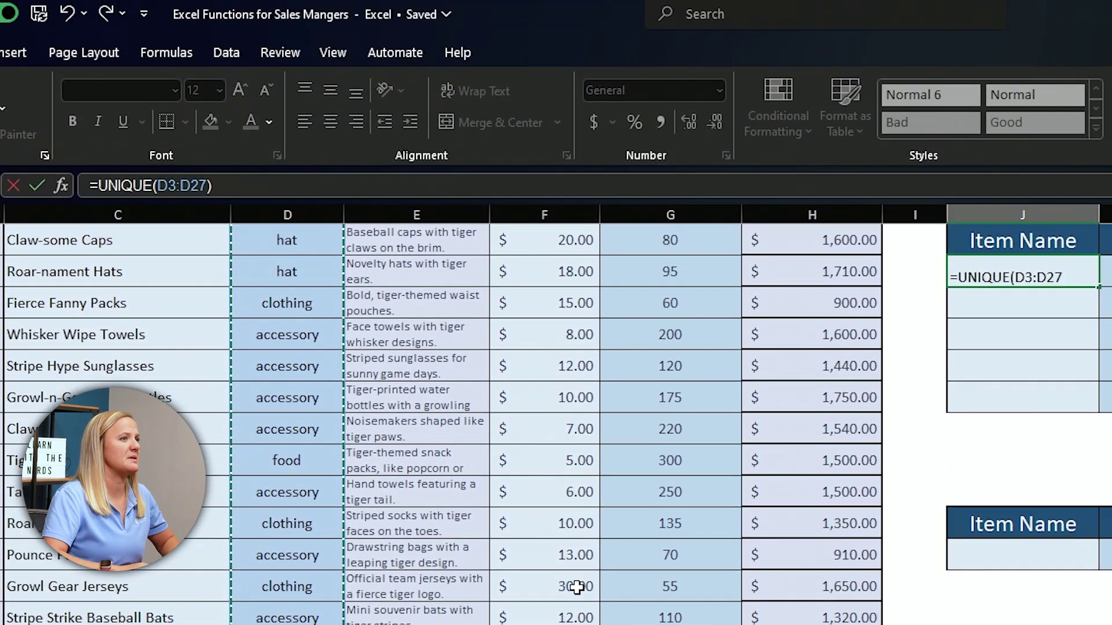
key("Return")
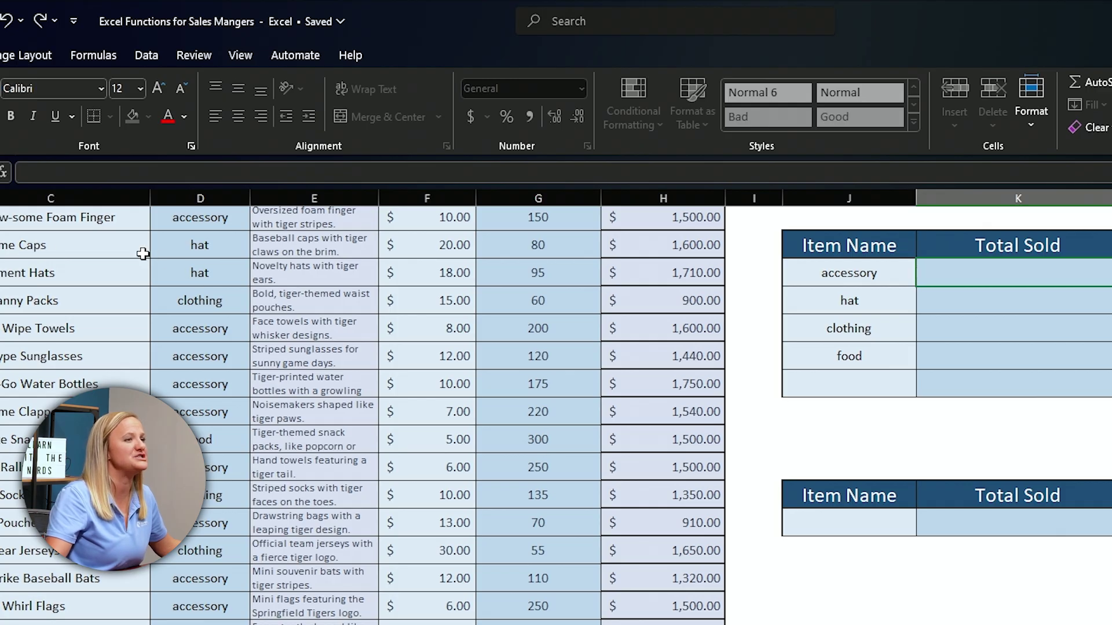
scroll(893, 319, "up", 1)
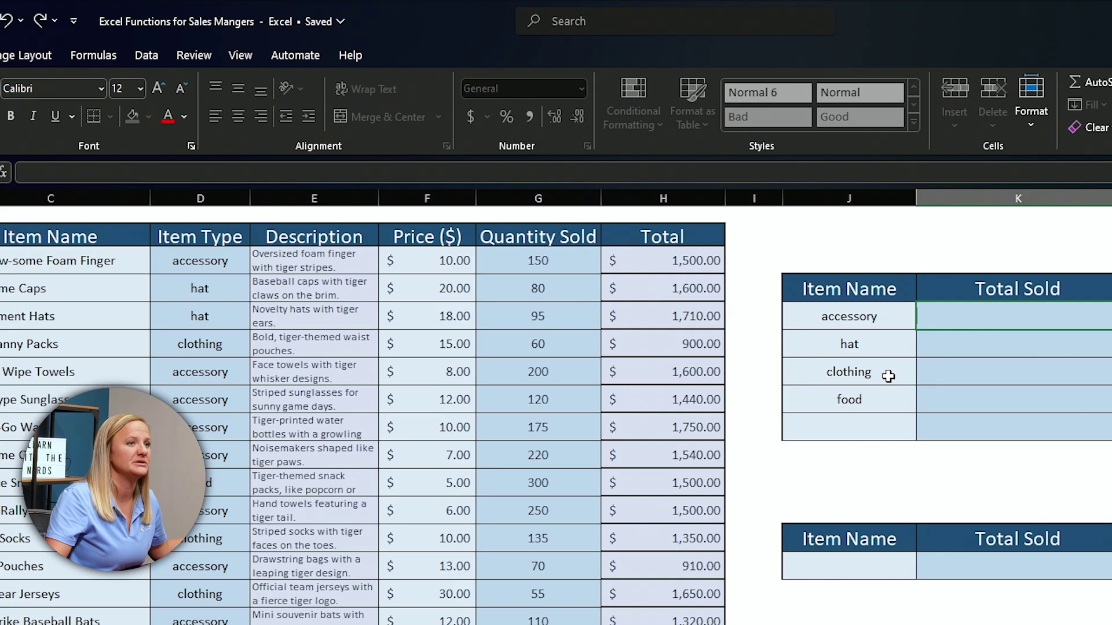
- Begin a SUMIF in accessory's Total Sold cell using the absolute range $D$3:$D$27
left_click(1005, 320)
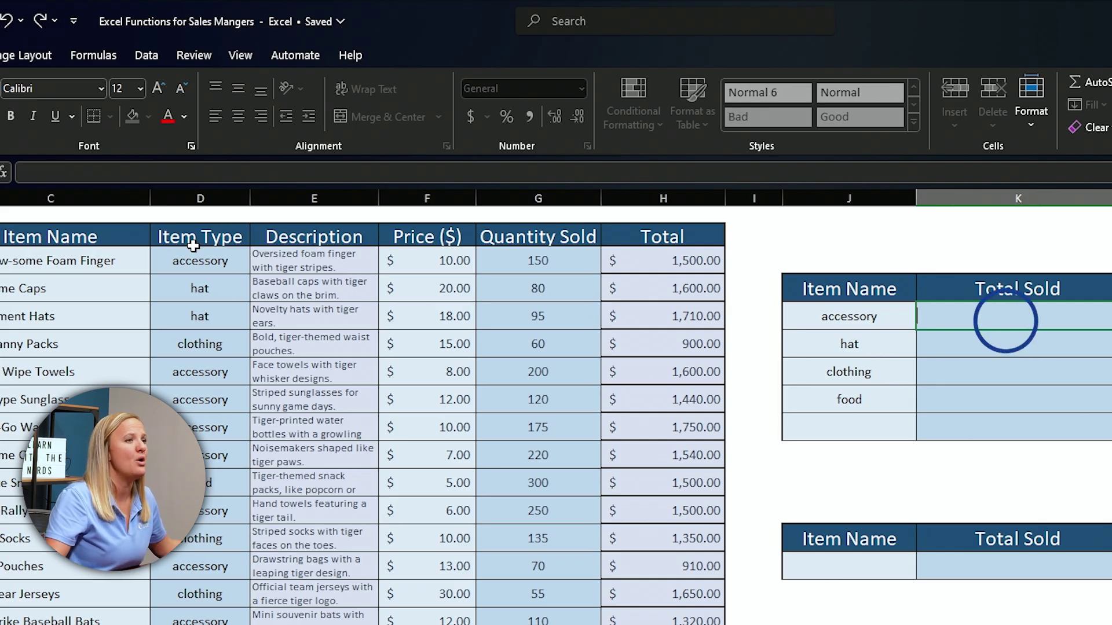
left_click(179, 173)
type("=")
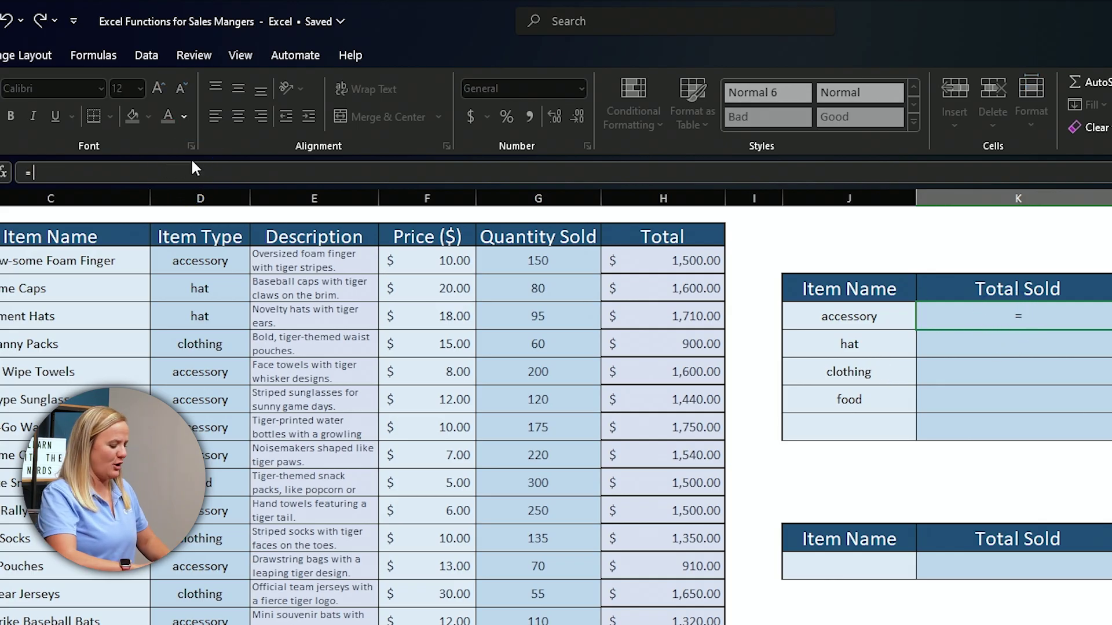
type("sumi")
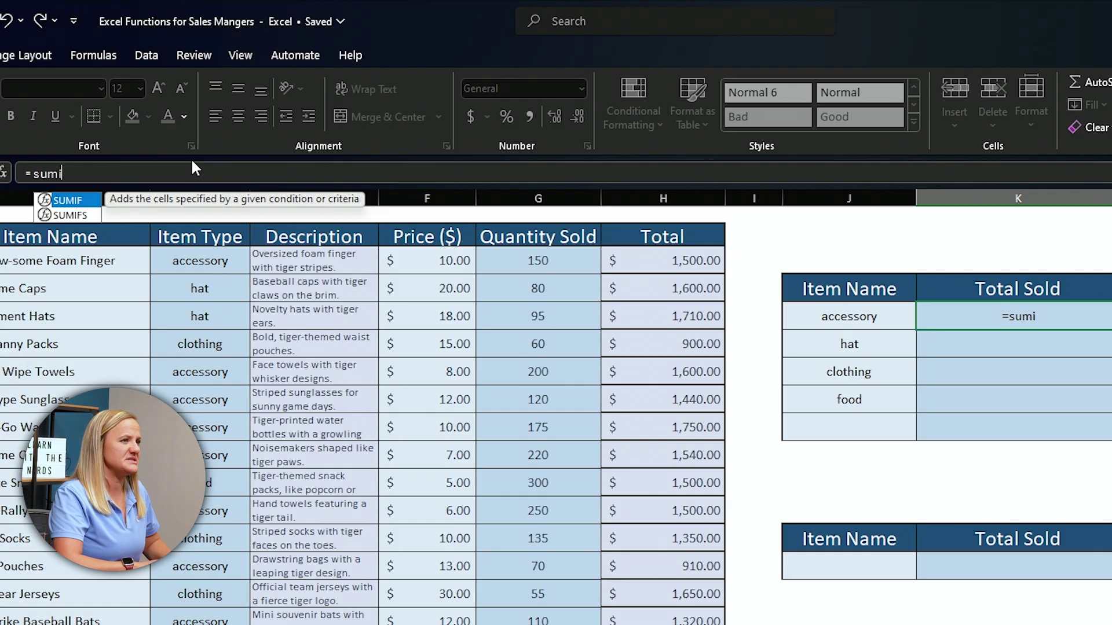
key("Tab")
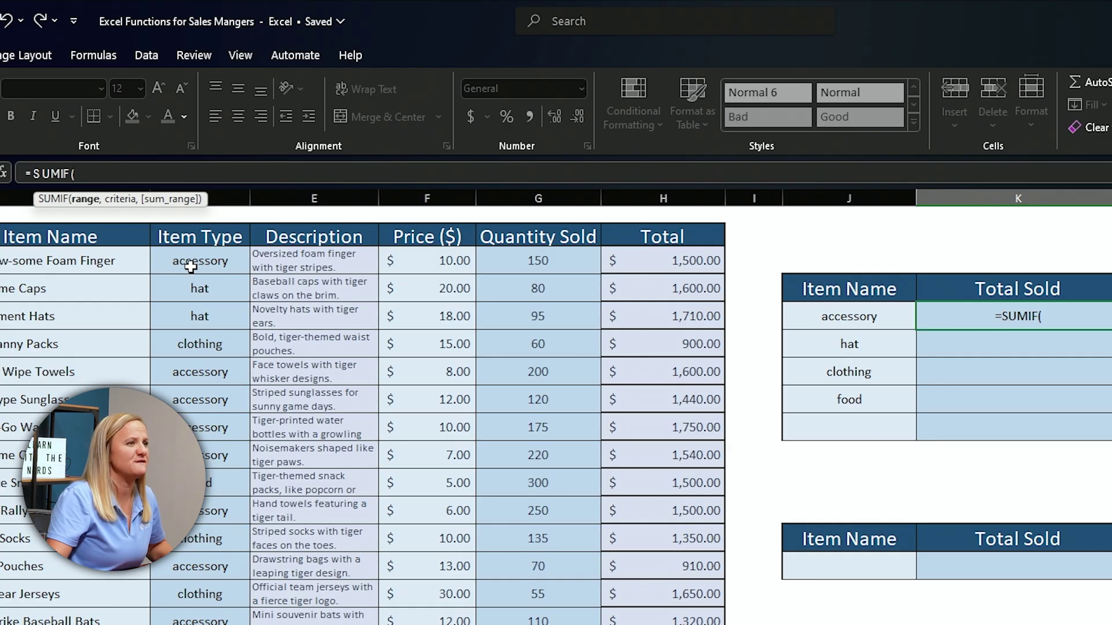
left_click_drag(191, 265, 240, 436)
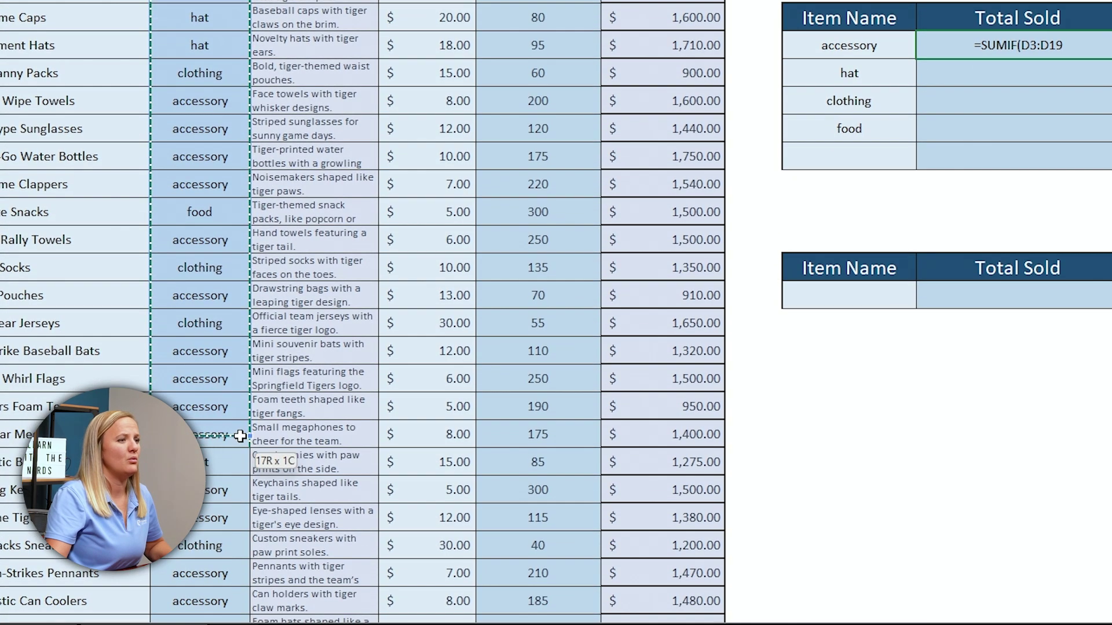
left_click_drag(201, 621, 202, 621)
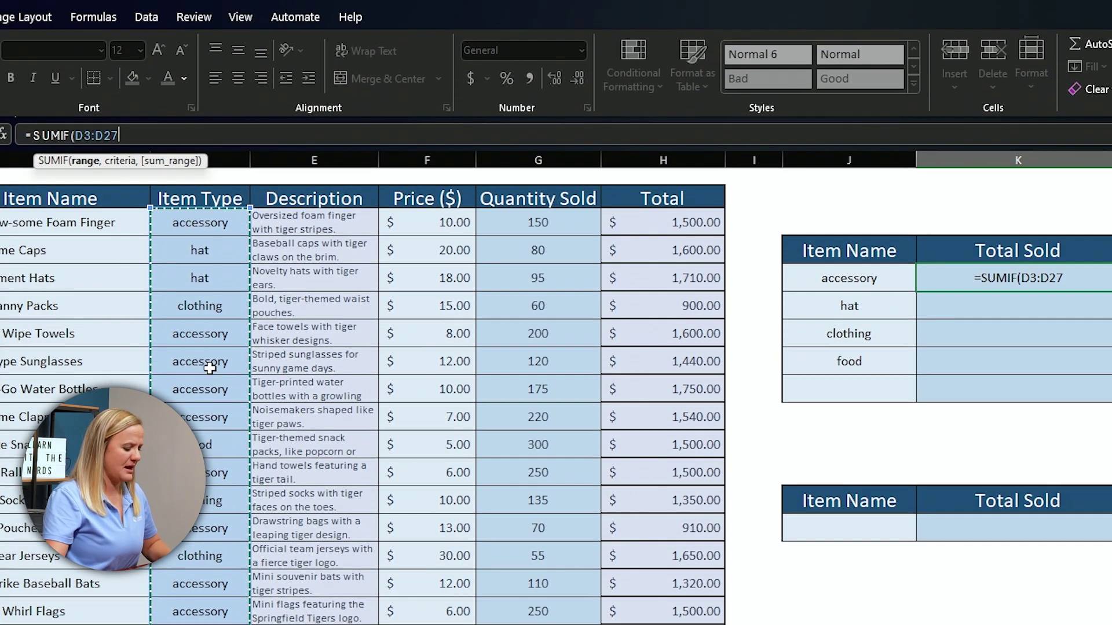
key("F4")
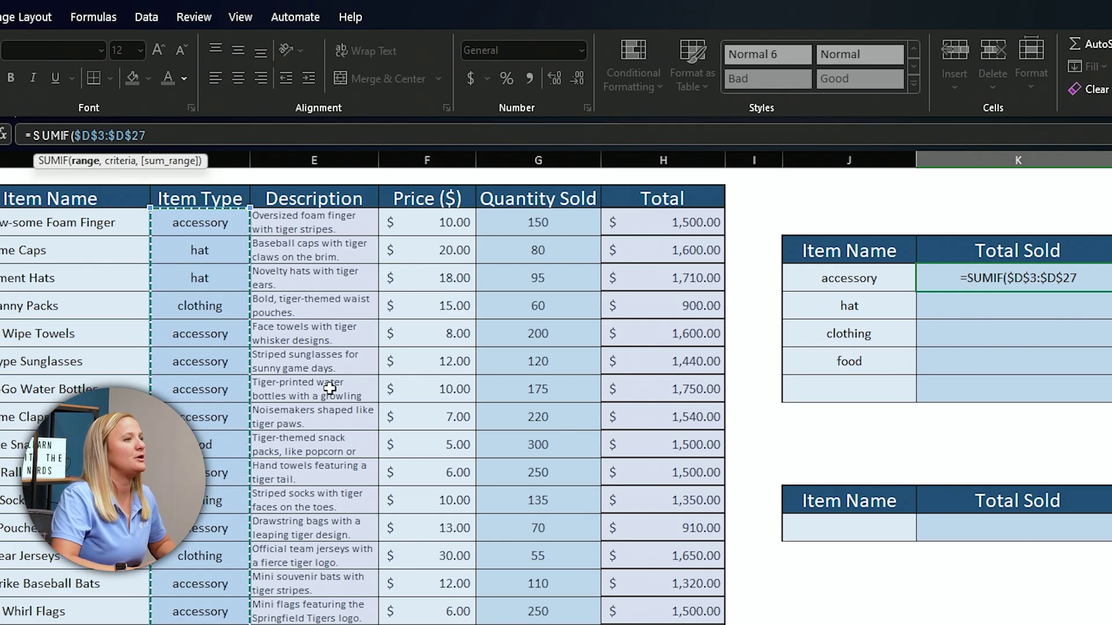
- Complete the SUMIF with criteria J5 and sum range $G$3:$G$27, returning 2815
type(",")
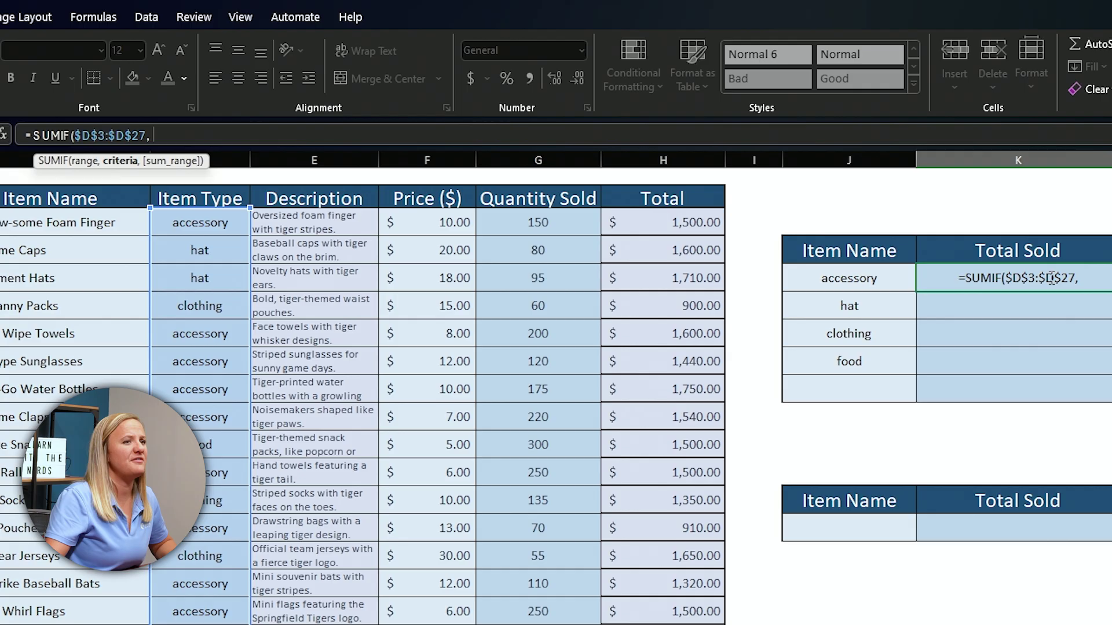
left_click(840, 281)
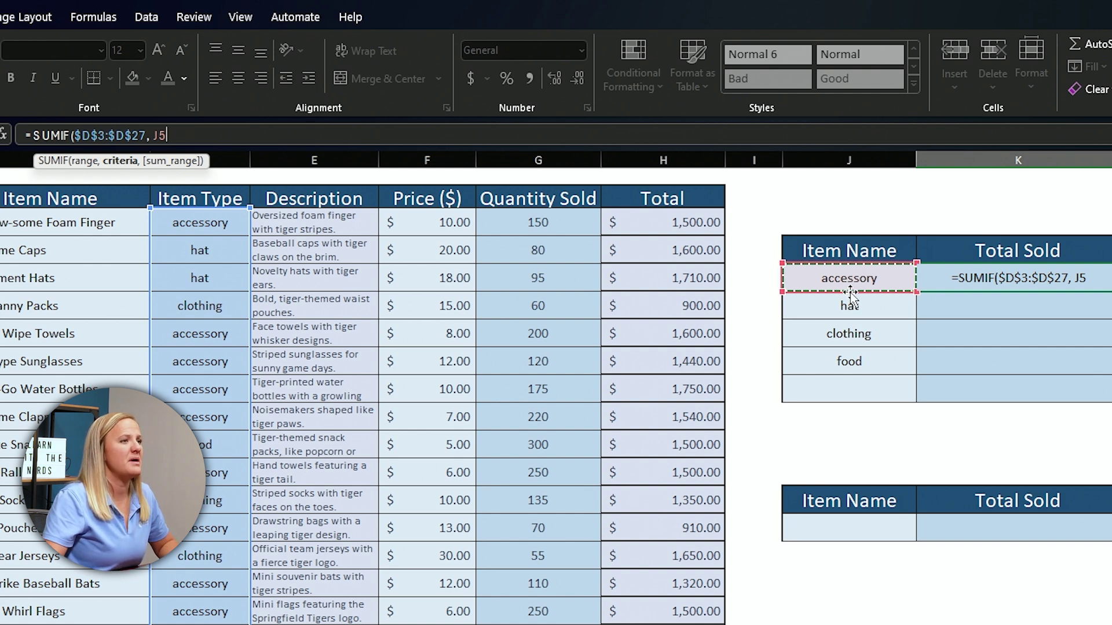
type(",")
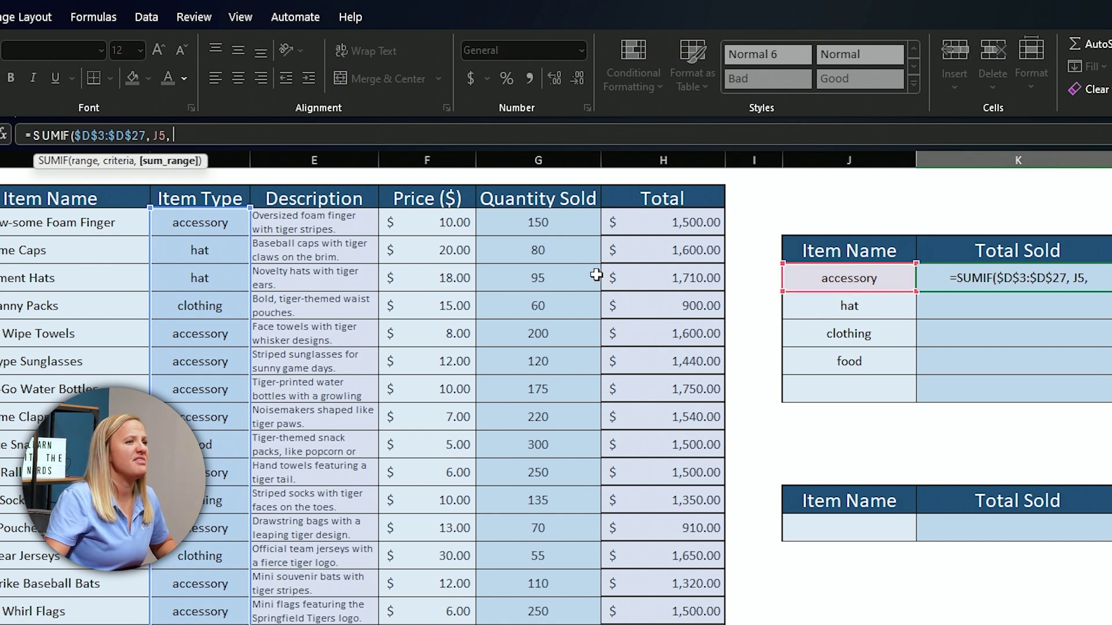
left_click_drag(543, 224, 538, 624)
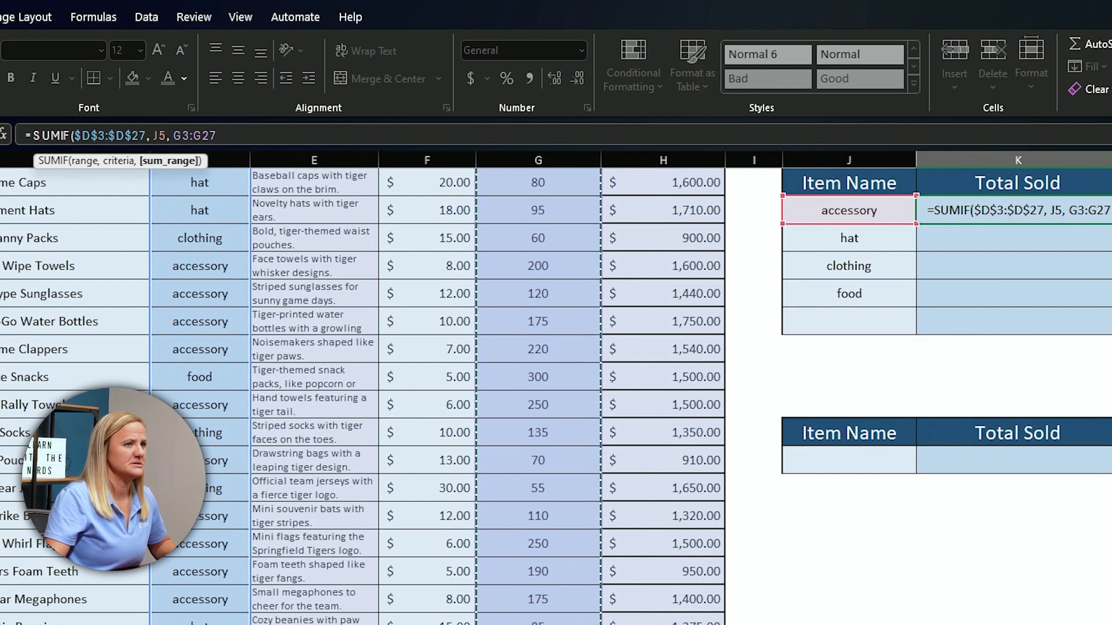
scroll(500, 523, "up", 1)
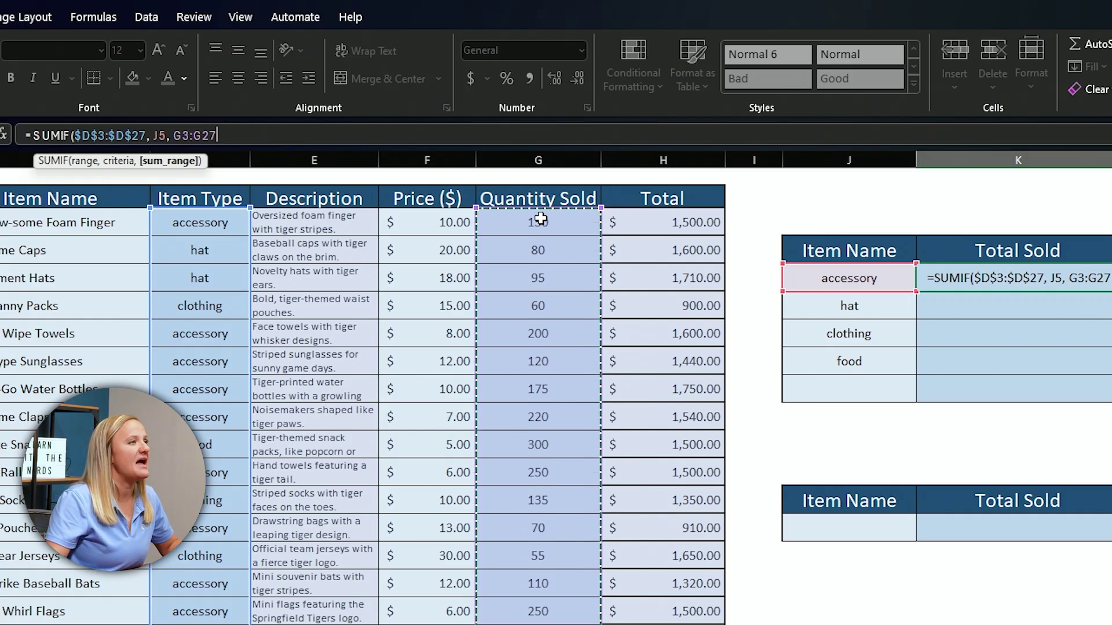
key("F4")
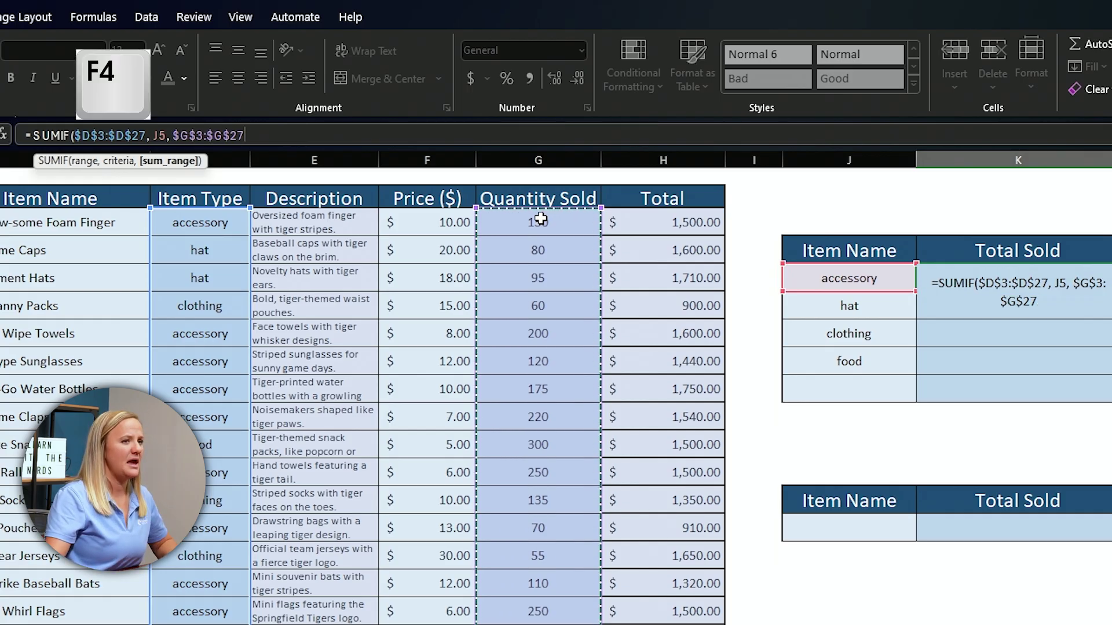
type(")")
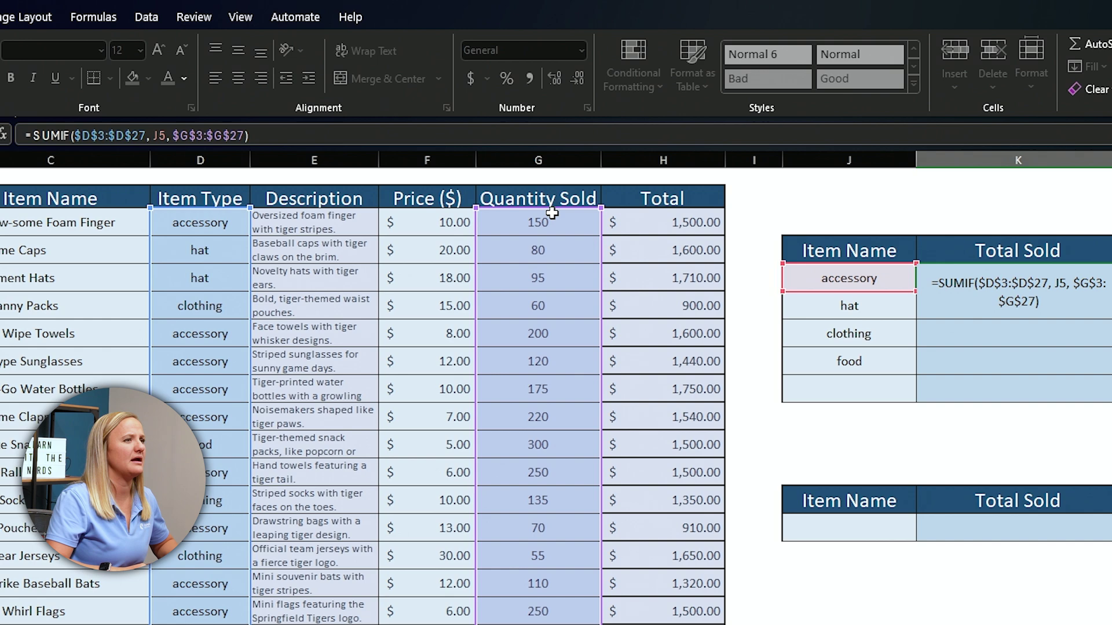
key("Return")
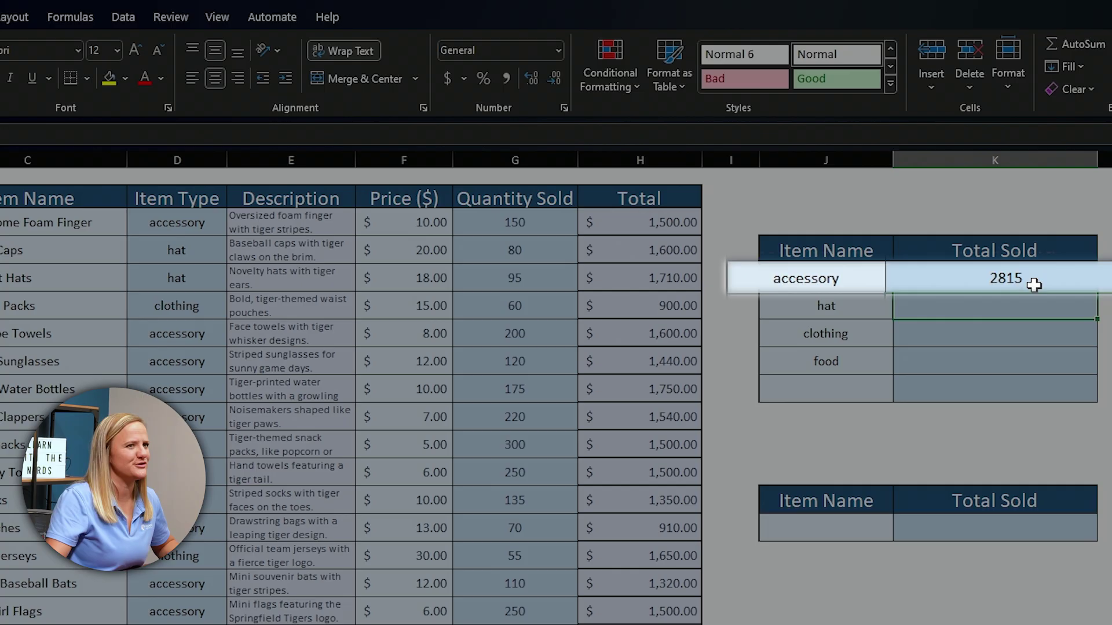
- Fill the SUMIF down to K8 (hat 325, clothing 290, food 300) and verify its references
left_click(1034, 285)
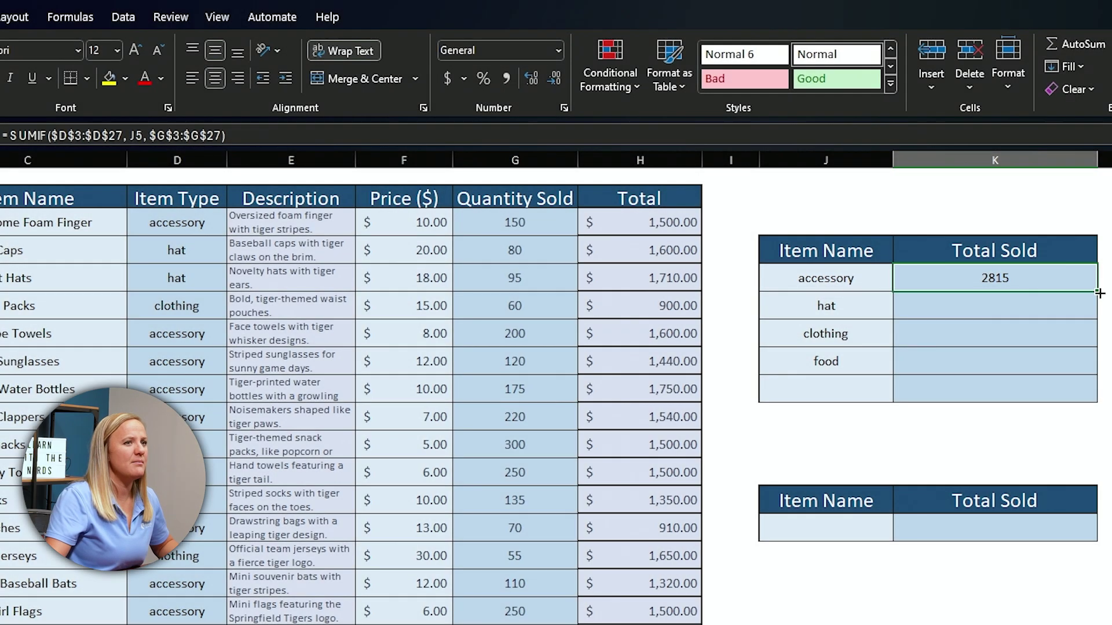
left_click_drag(1096, 292, 1094, 333)
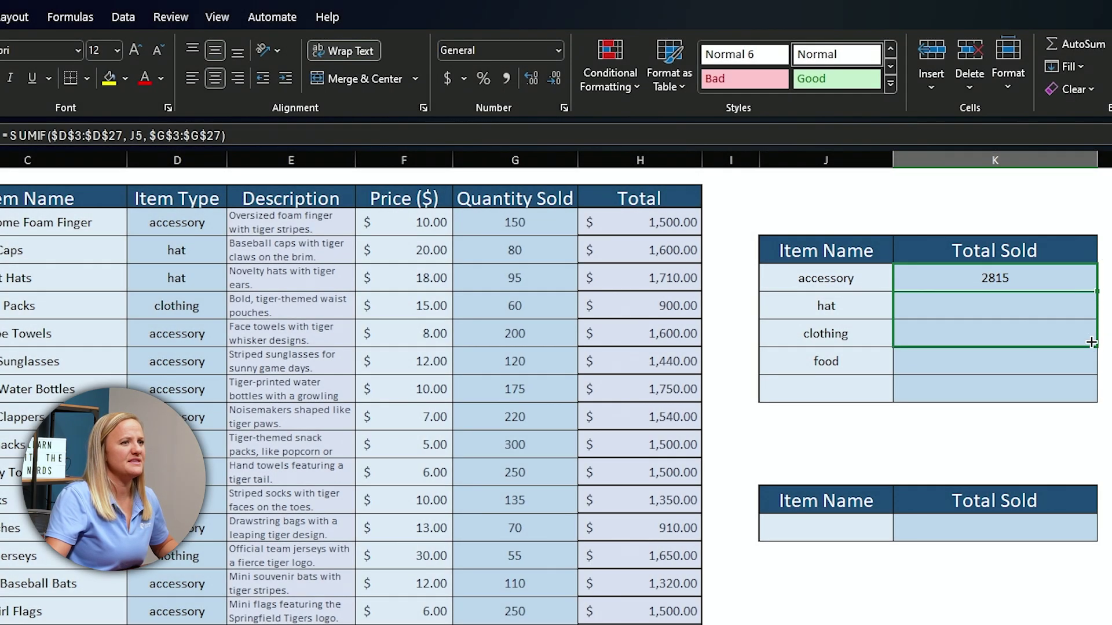
left_click_drag(1090, 353, 1081, 366)
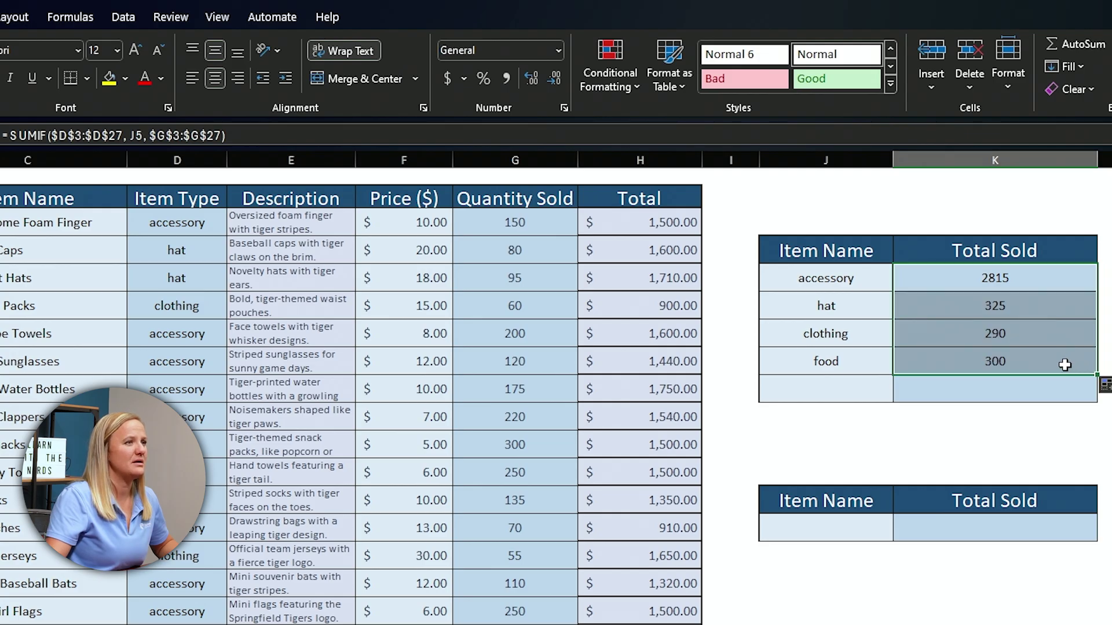
left_click(955, 306)
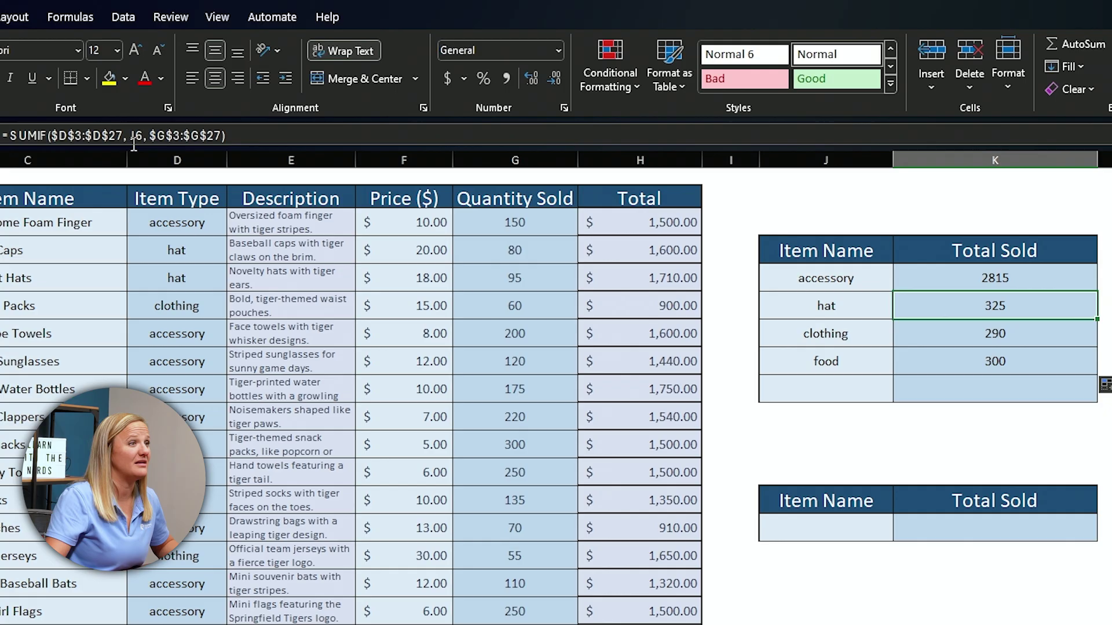
left_click(1018, 280)
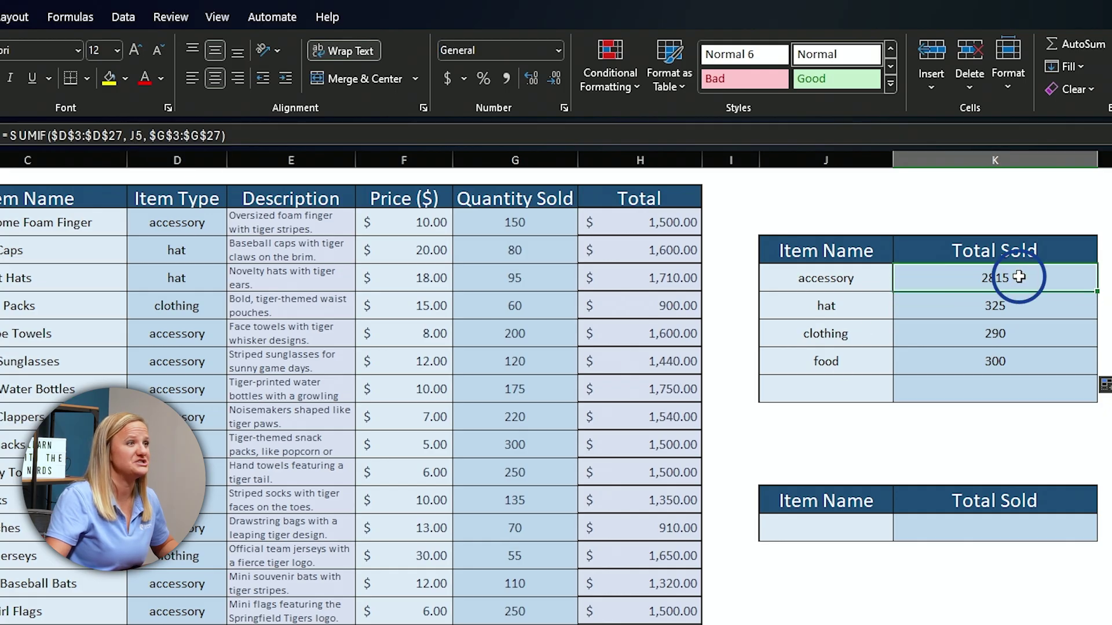
left_click(1021, 306)
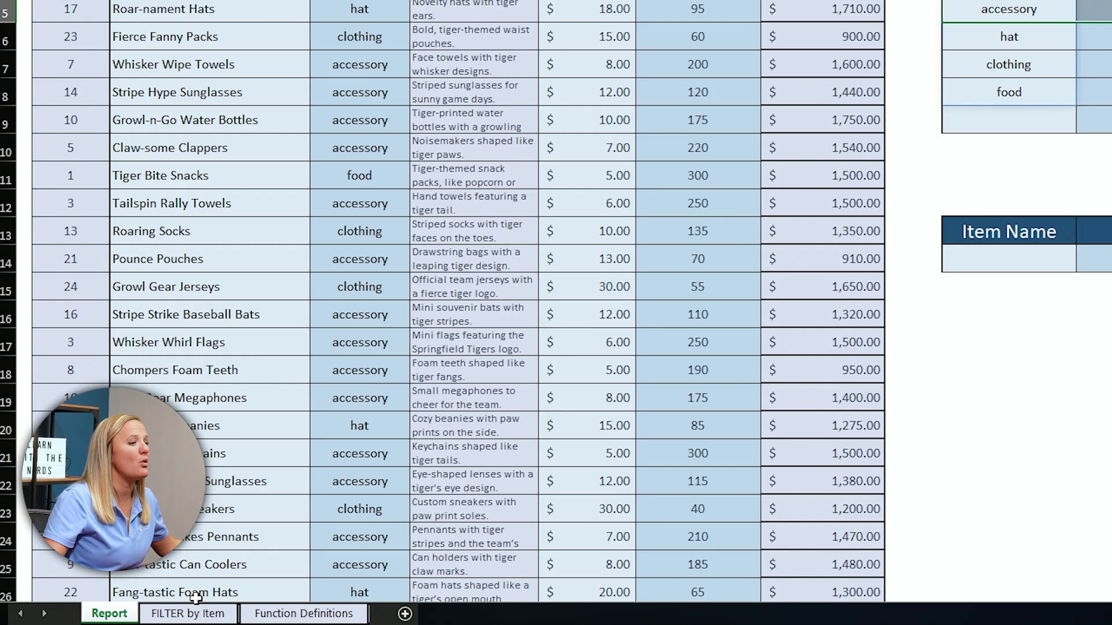
- Switch to the FILTER by Item sheet and select cell B3
left_click(197, 618)
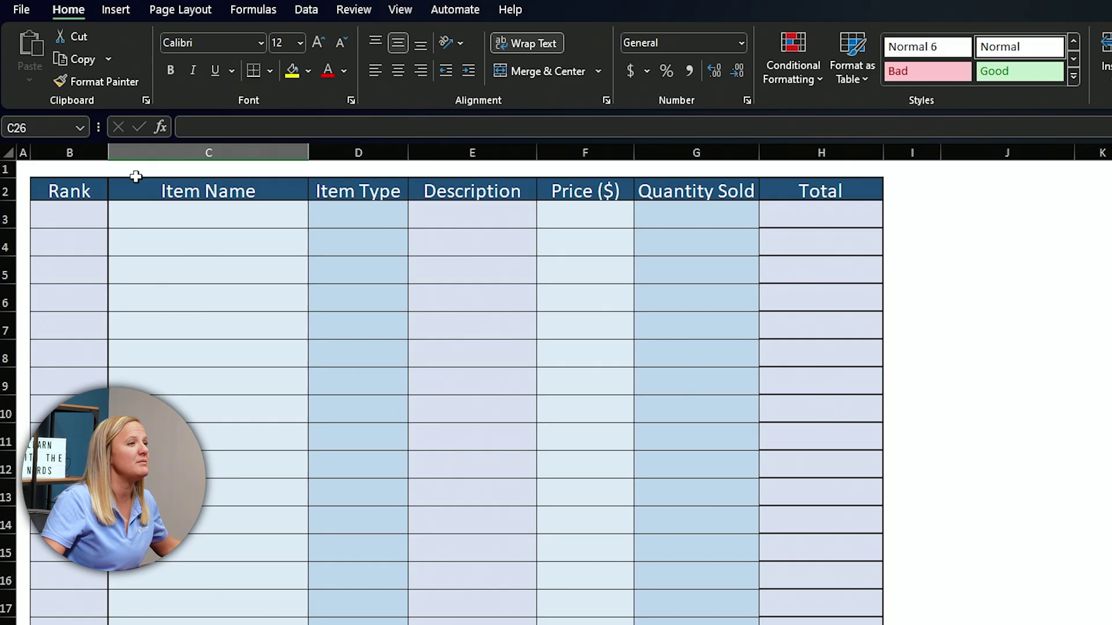
left_click(59, 221)
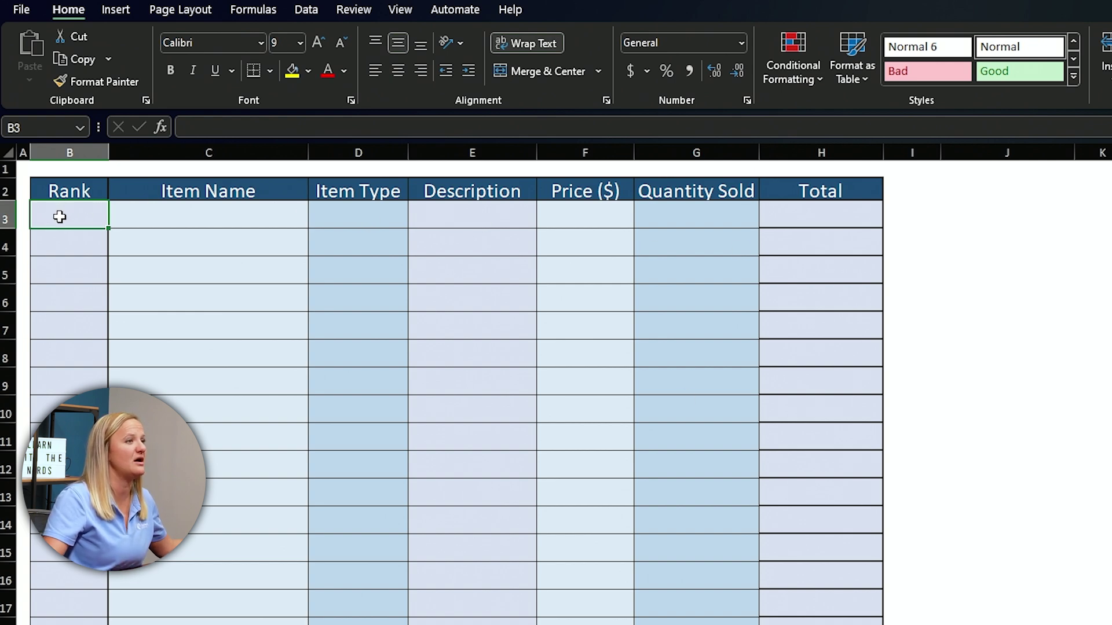
- Start a =FILTER( formula in cell B3 of the FILTER by Item sheet
left_click(216, 129)
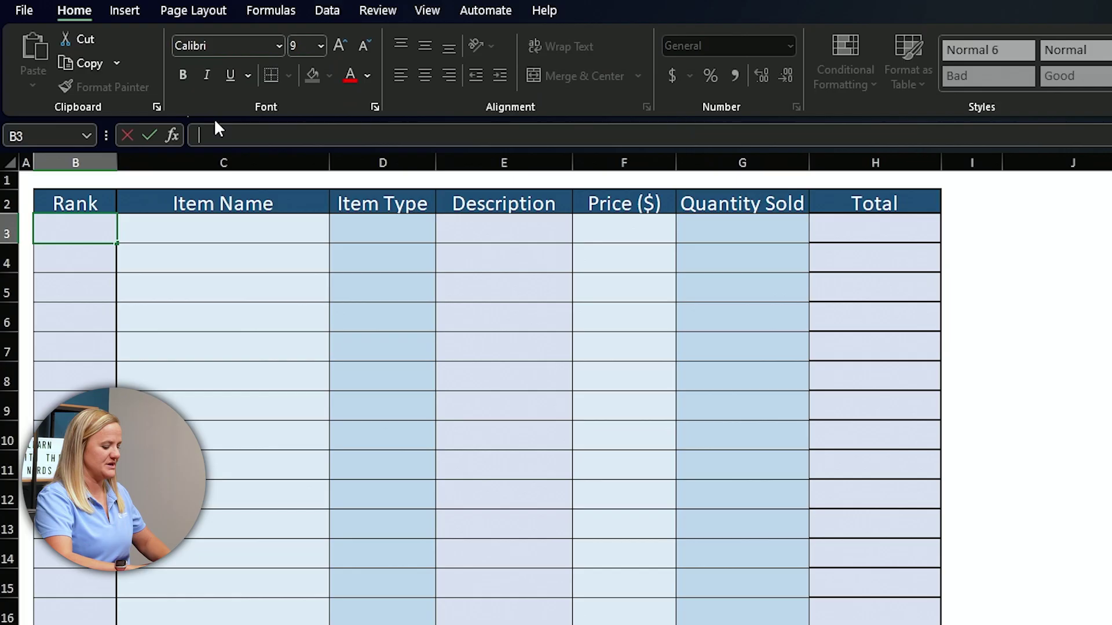
type("=")
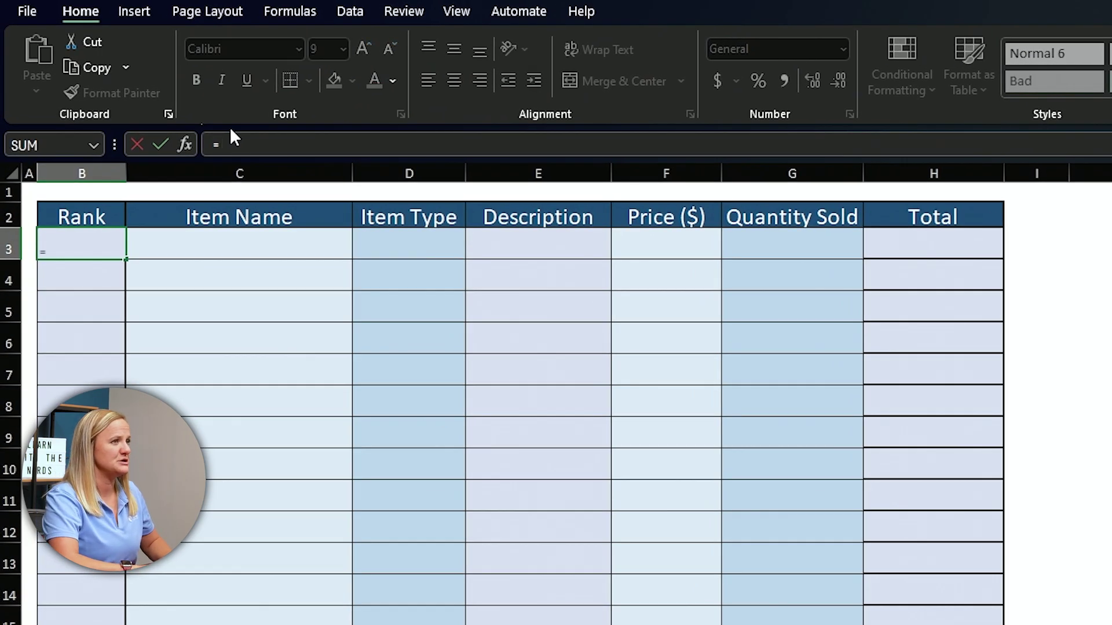
type("fil")
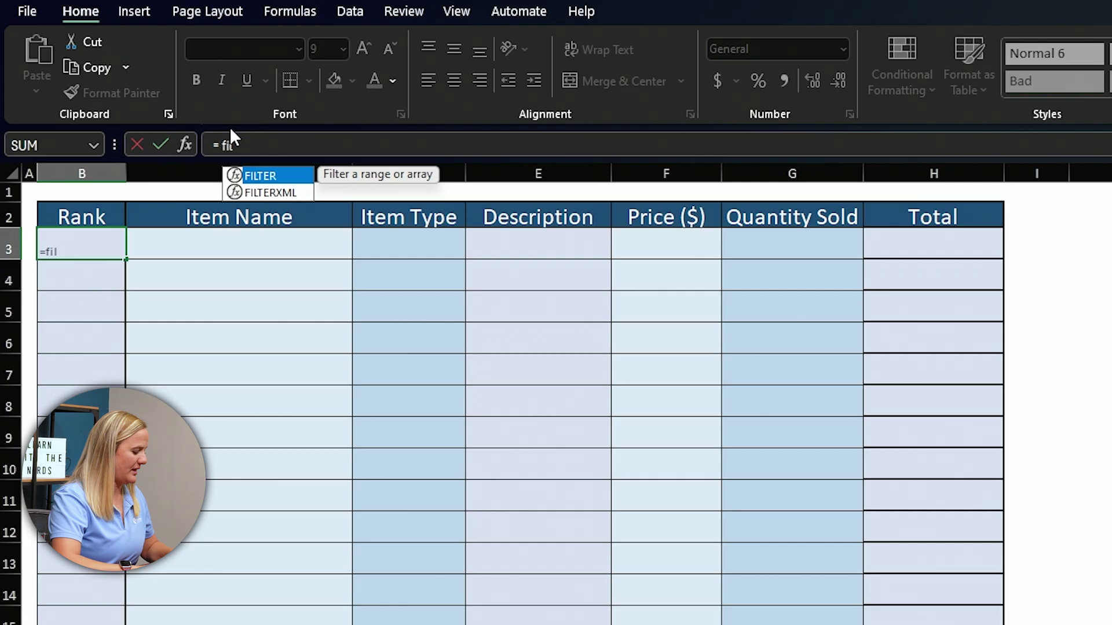
key("Tab")
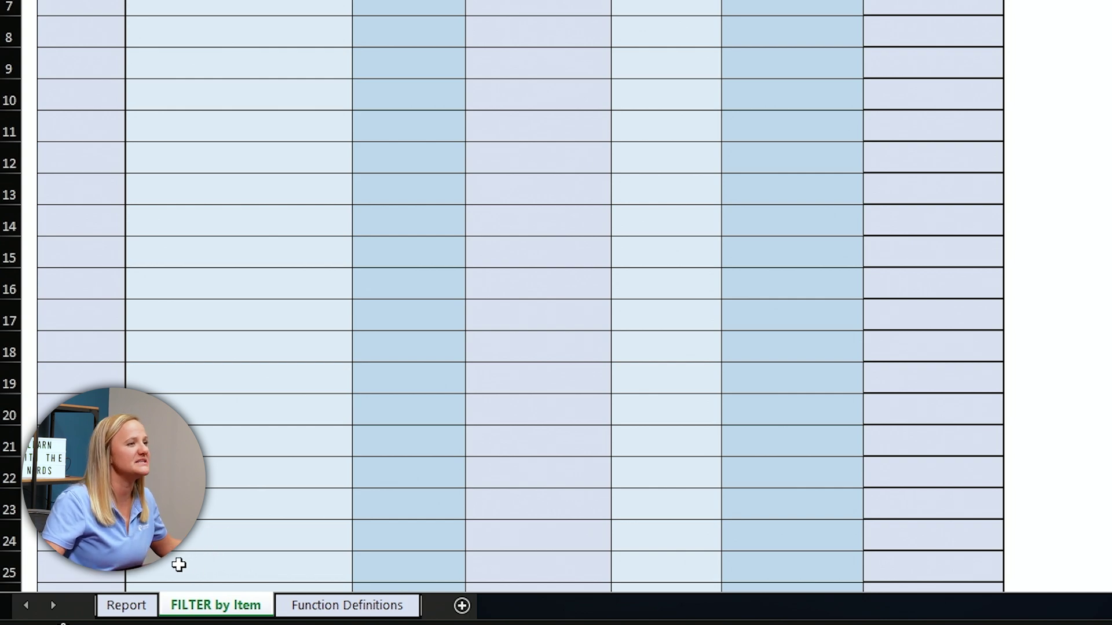
- Enter the FILTER arguments Report!B3:H27 and Report!D3:D27="accessory", then close the parenthesis
left_click(131, 606)
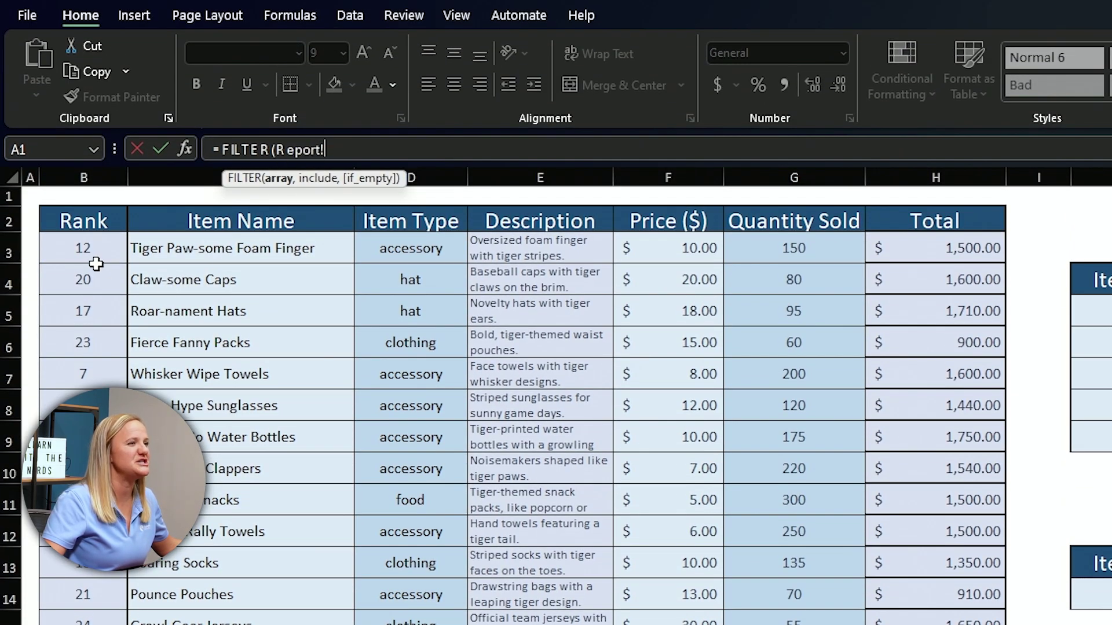
left_click(79, 249)
left_click_drag(78, 249, 909, 624)
left_click_drag(909, 315, 931, 571)
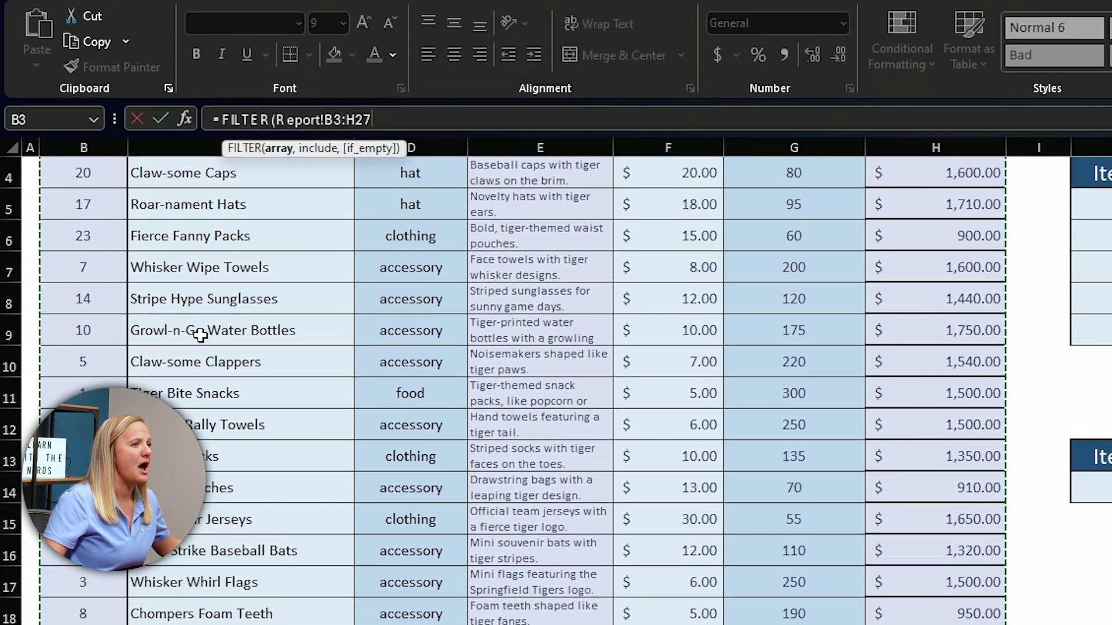
scroll(24, 246, "up", 1)
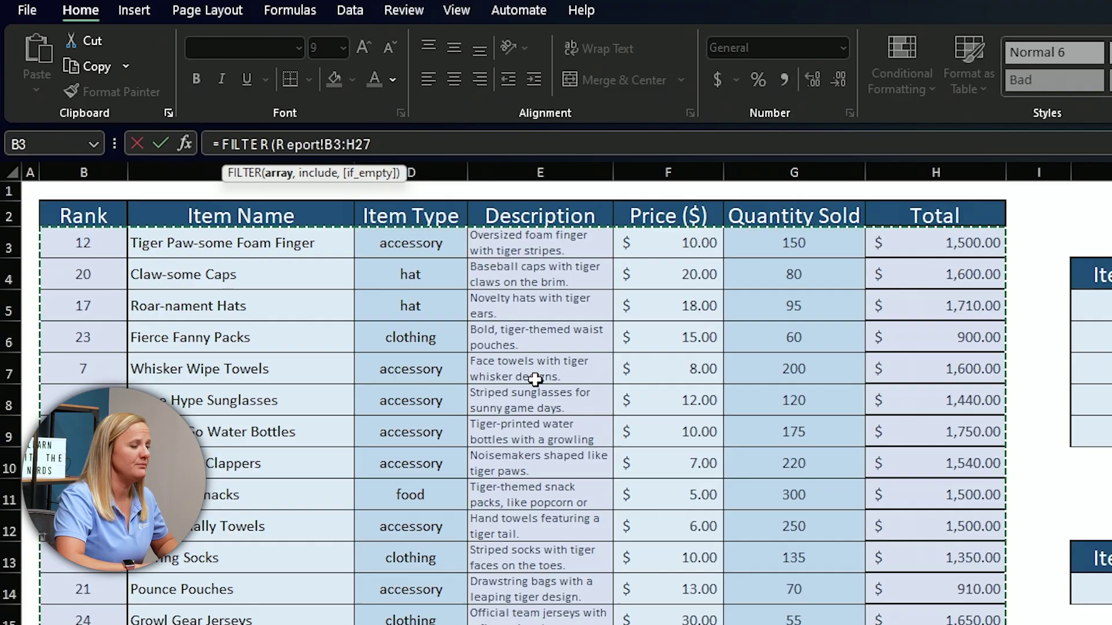
type(",")
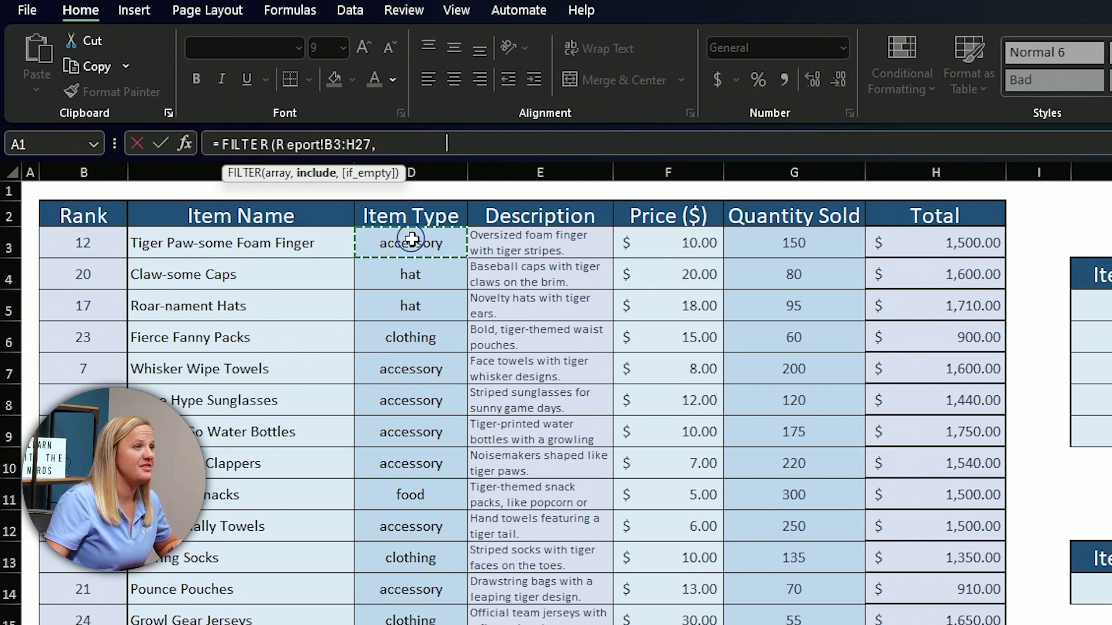
left_click_drag(409, 241, 424, 624)
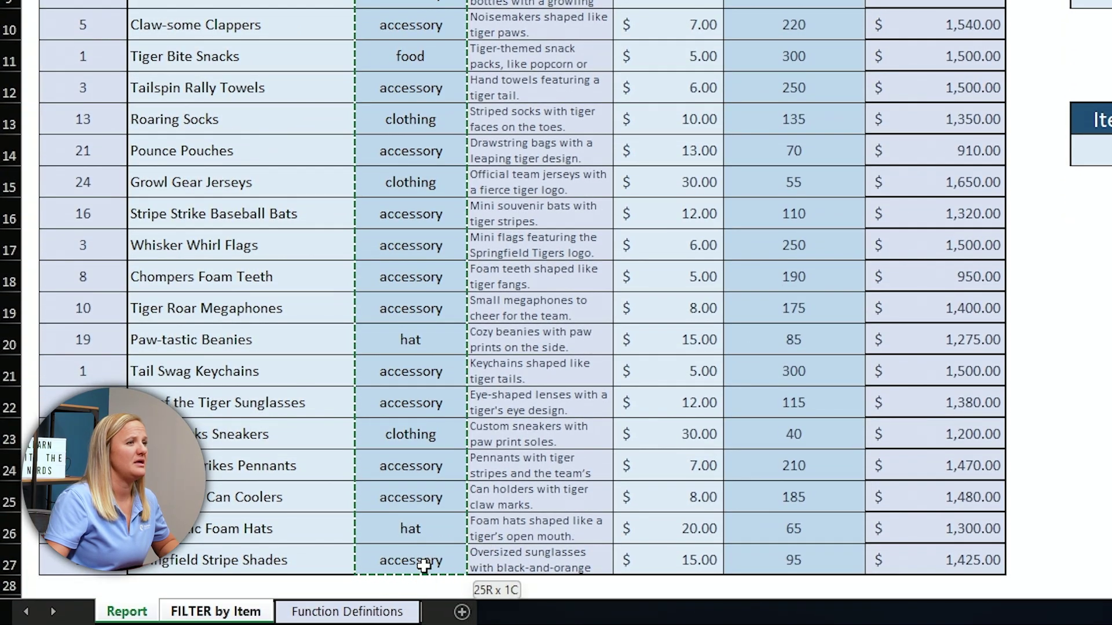
left_click_drag(424, 566, 424, 567)
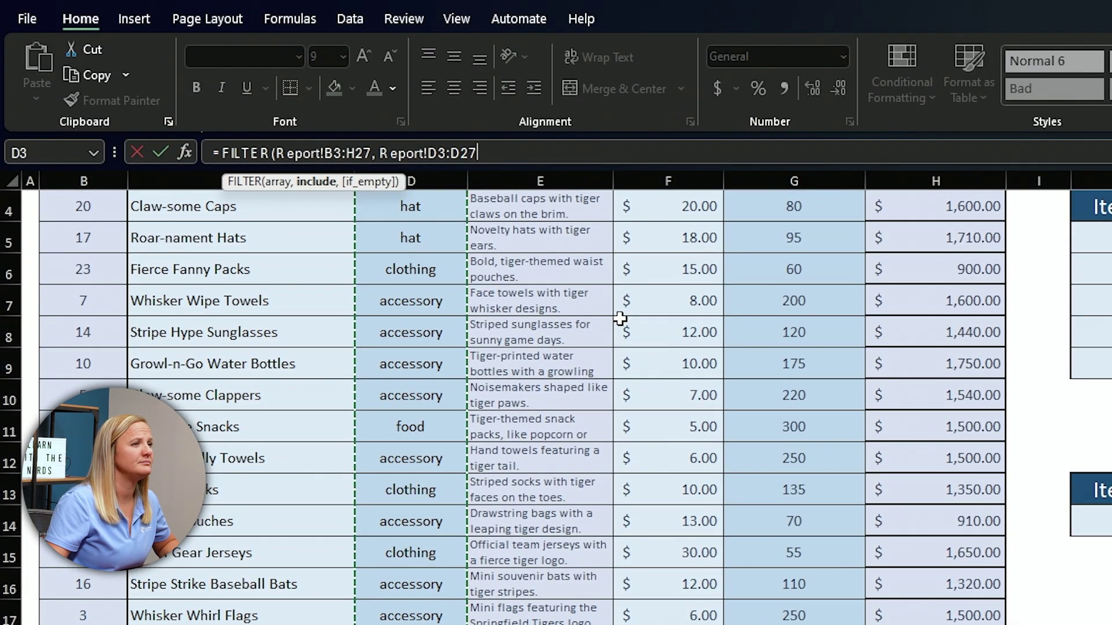
type("=\"accessory")
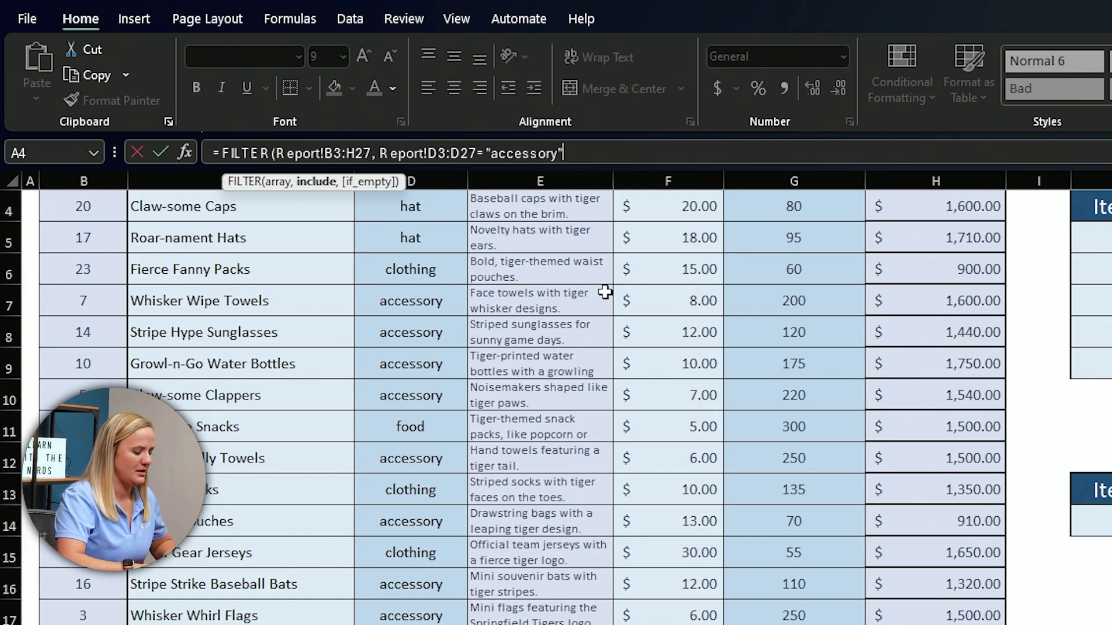
type(")")
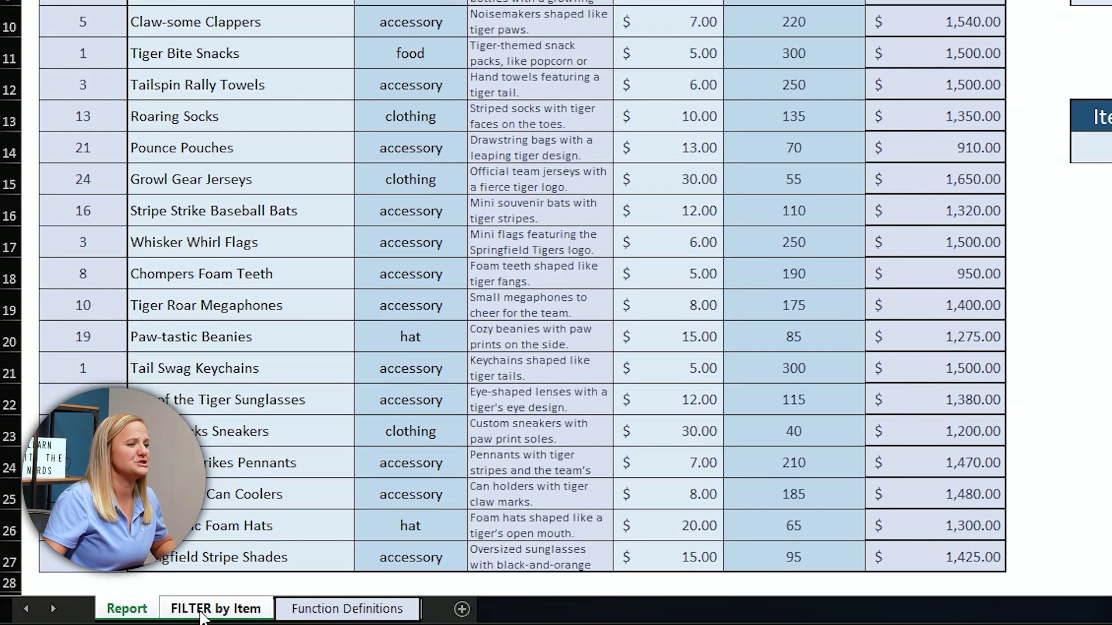
- Commit the FILTER formula so the 16 accessory rows spill into rows 3 to 18
left_click(203, 610)
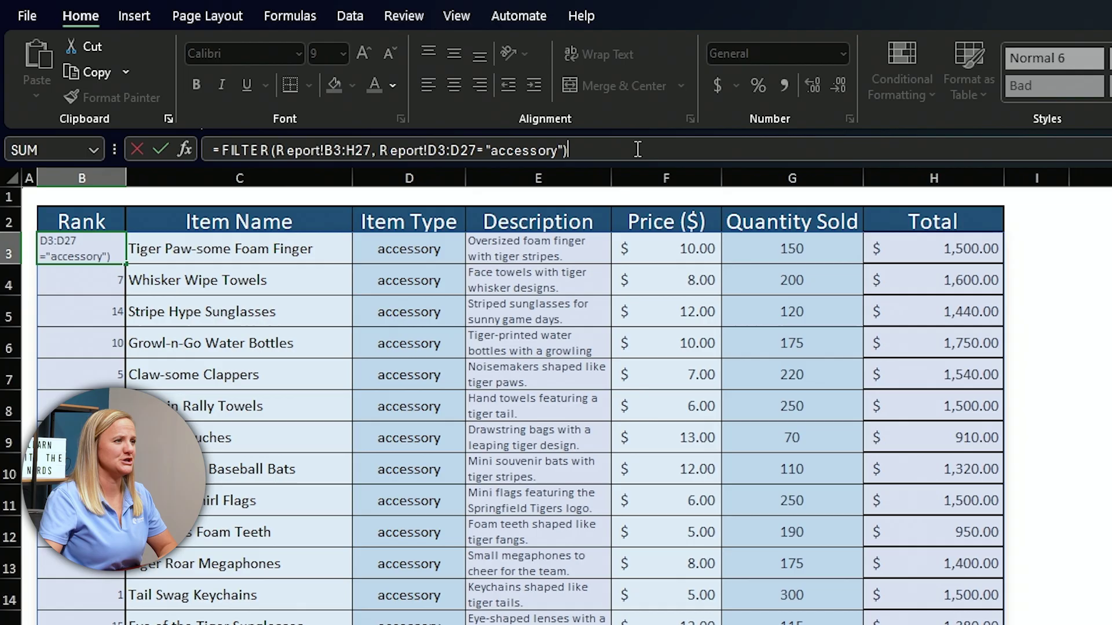
key("Return")
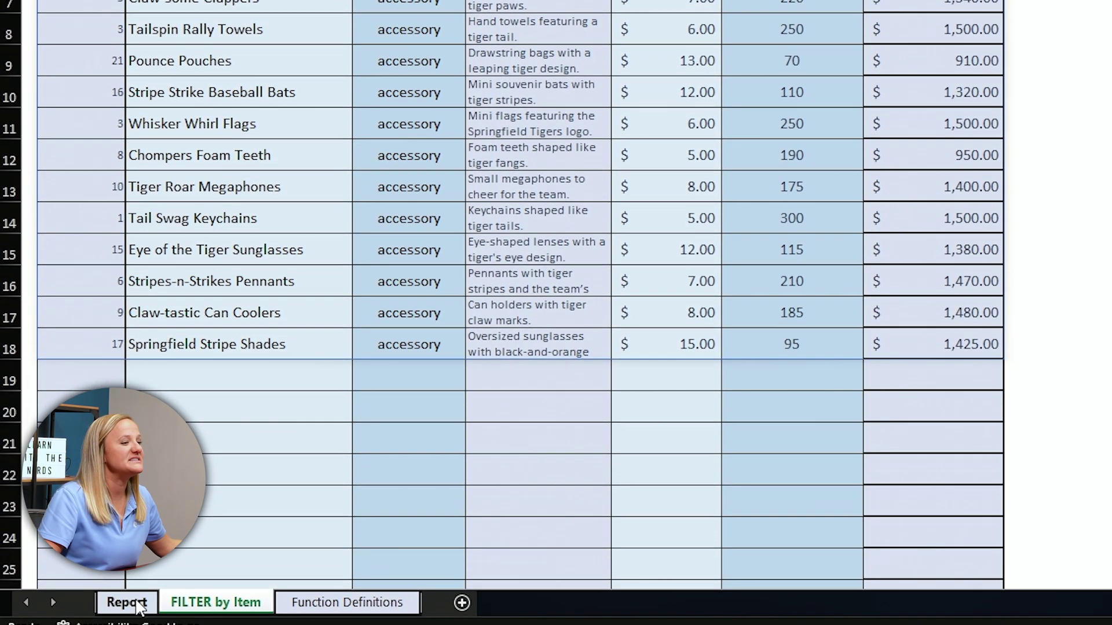
- On the Report sheet, select the empty Item Name cell of the new lower table
left_click(135, 604)
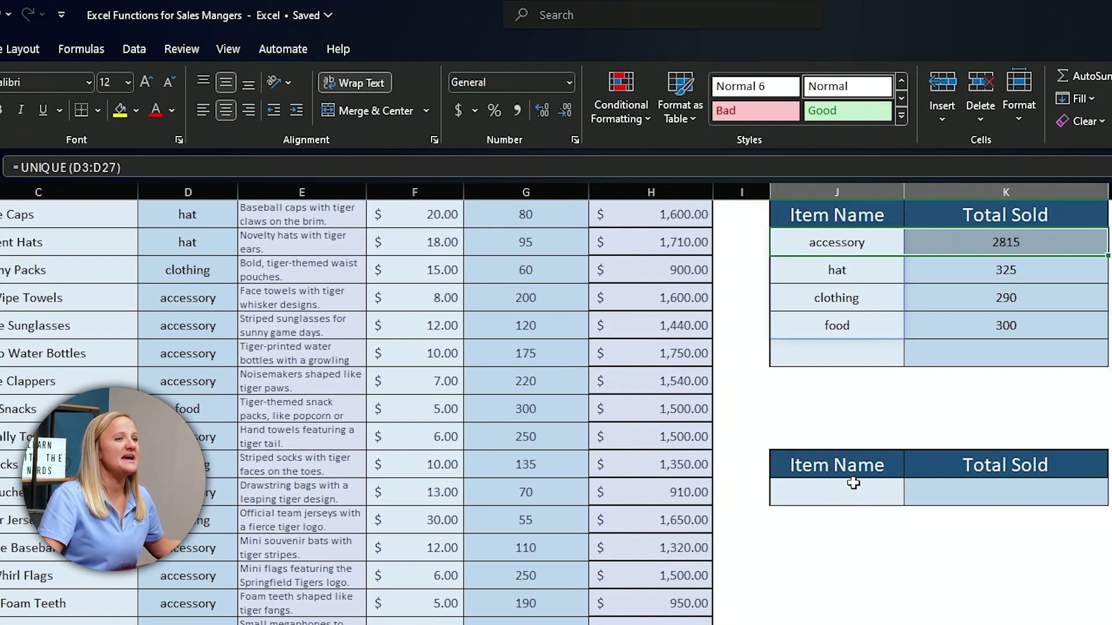
scroll(852, 481, "up", 1)
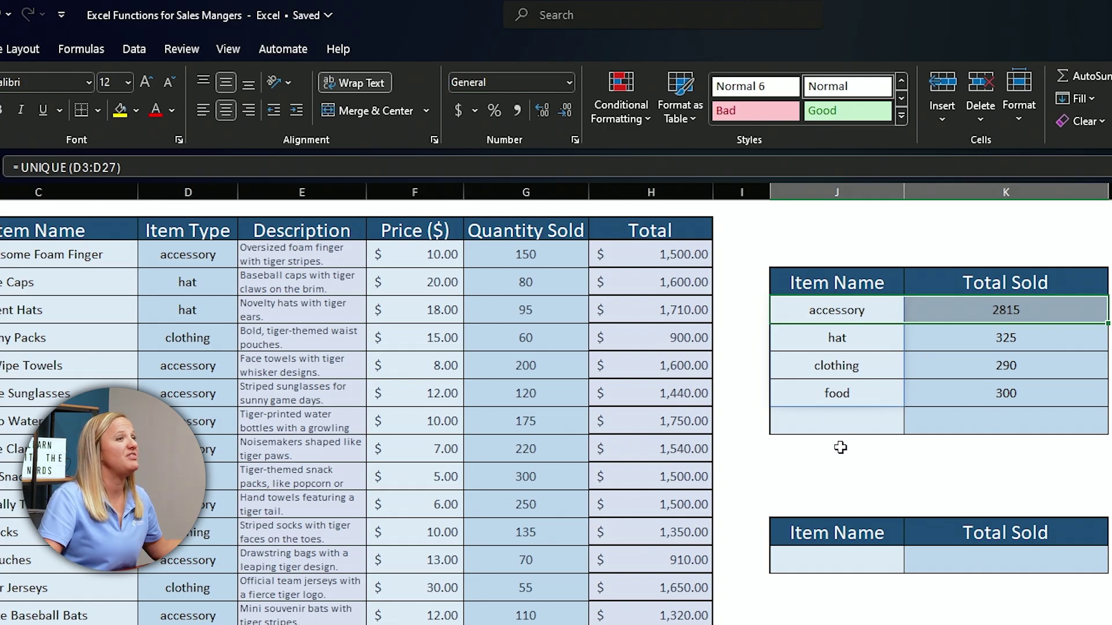
left_click(827, 563)
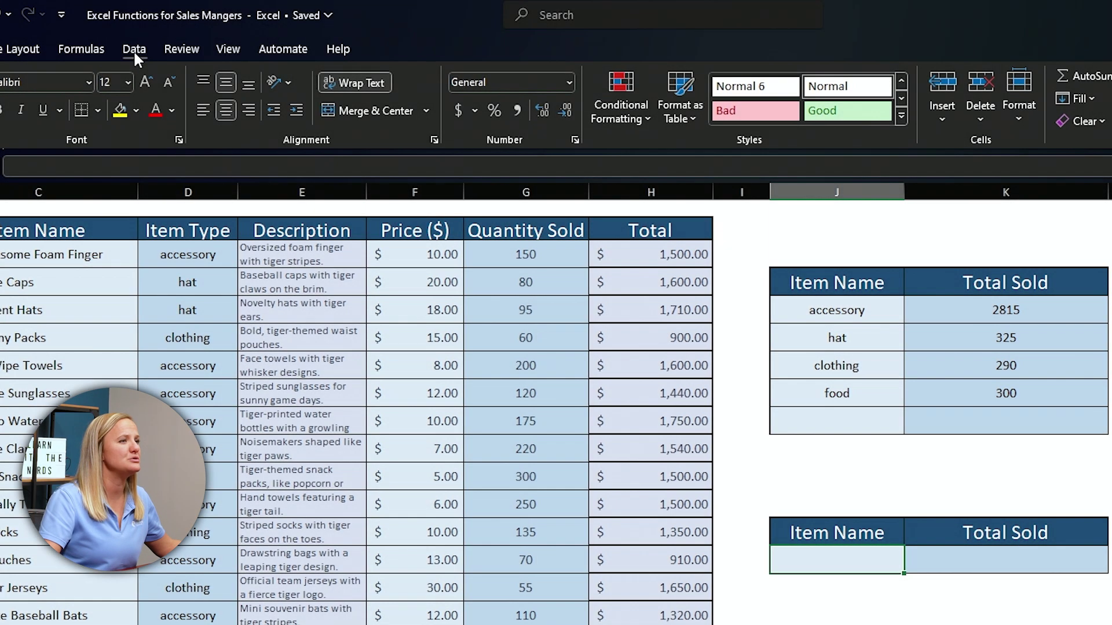
- Give the Item Name cell List data validation with source =$J$5:$J$8
left_click(134, 49)
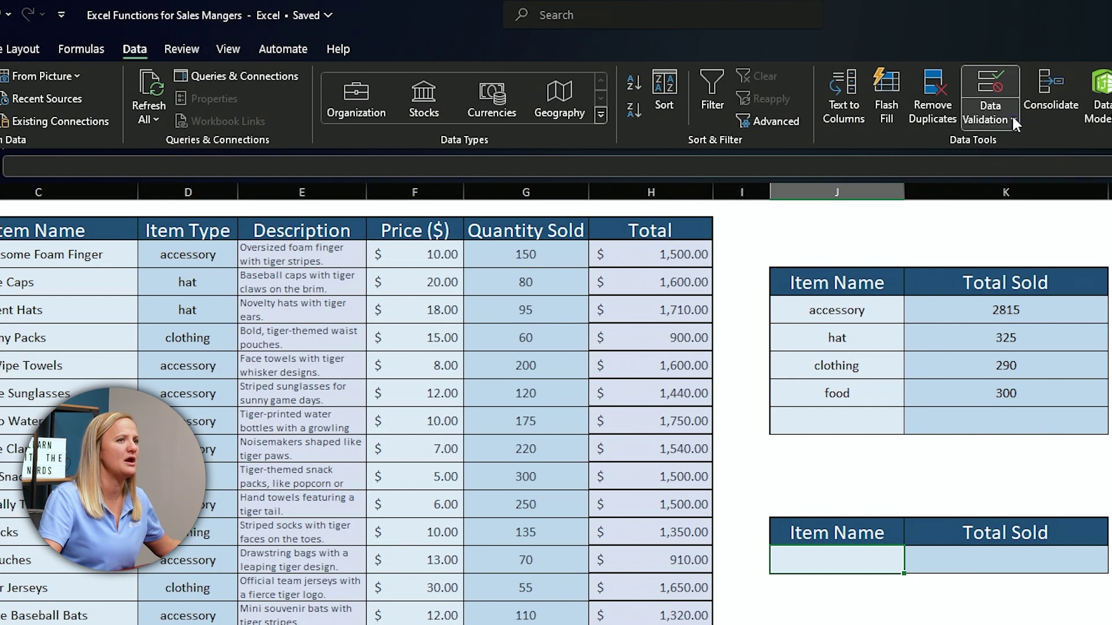
left_click(1009, 118)
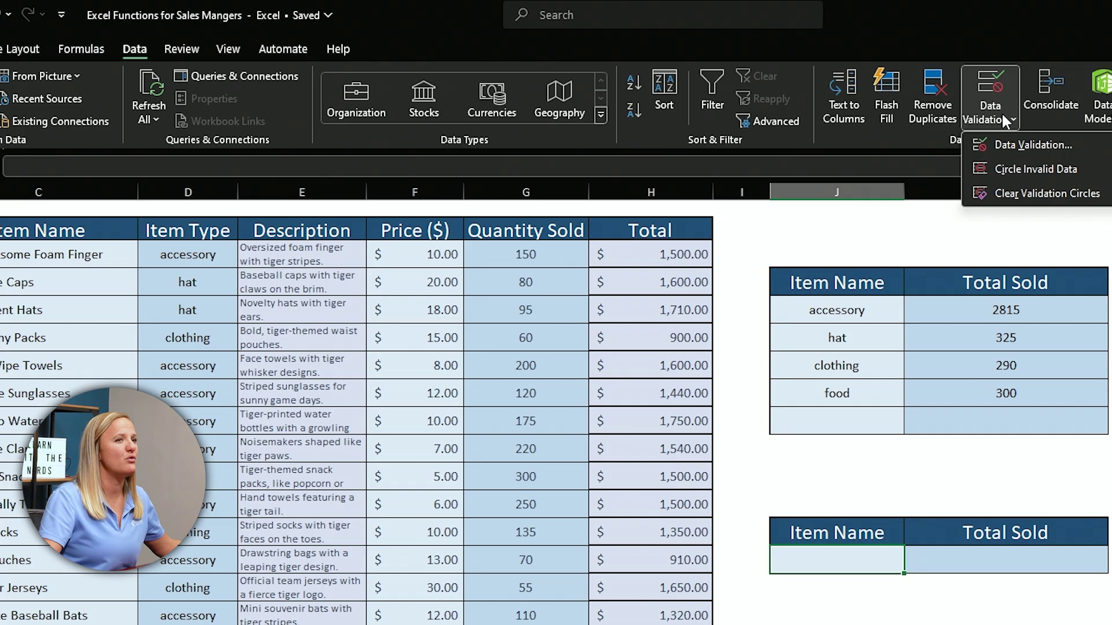
left_click(1013, 144)
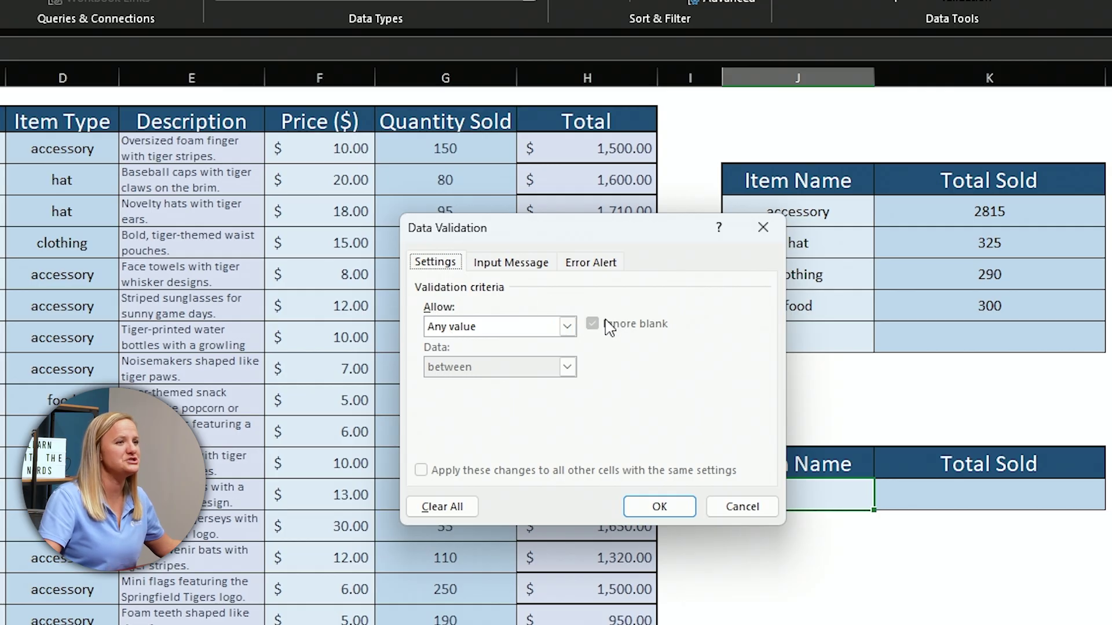
left_click(568, 326)
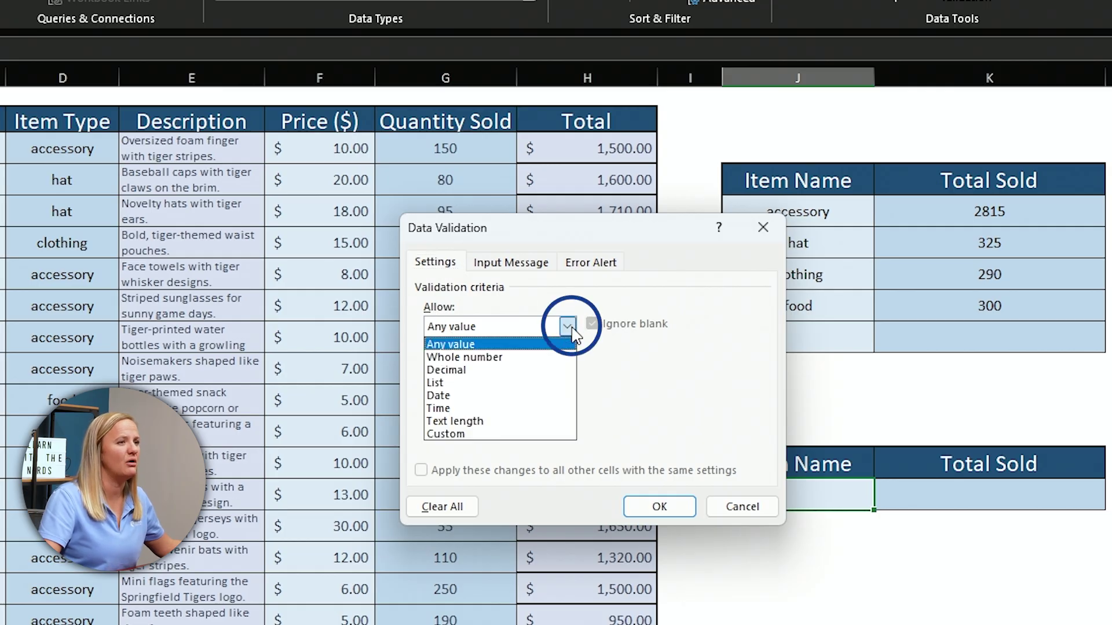
left_click(473, 384)
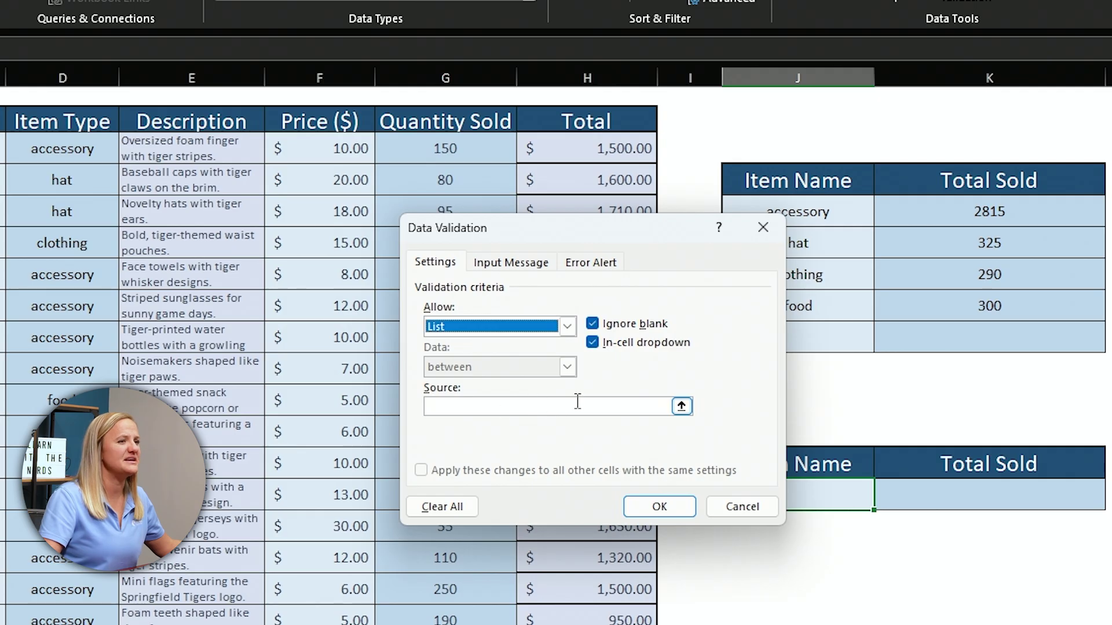
left_click_drag(636, 227, 434, 208)
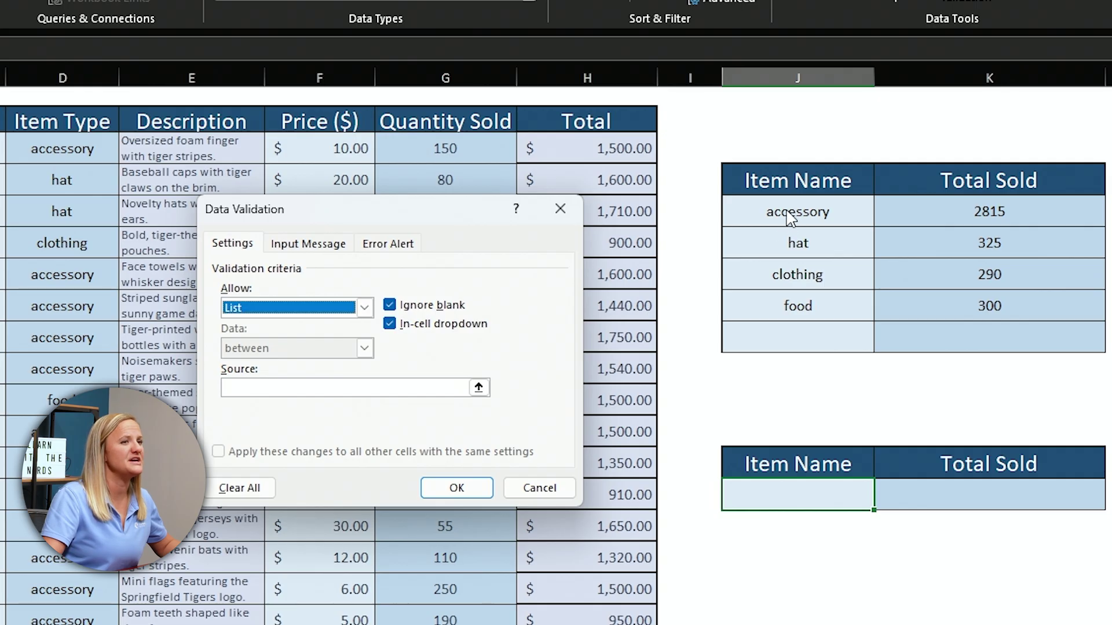
left_click(273, 389)
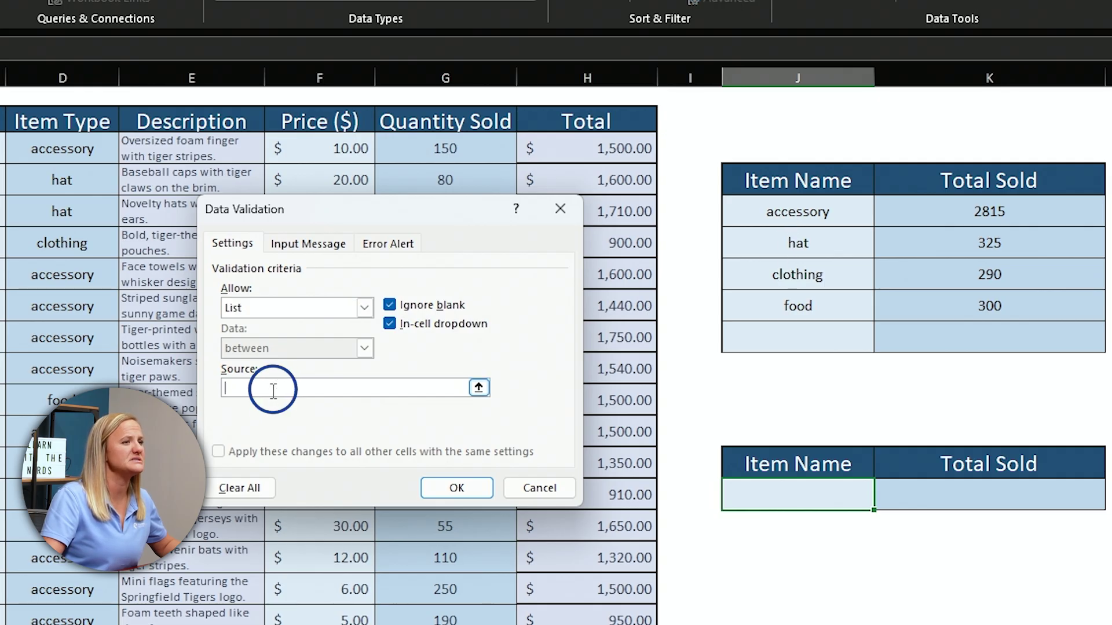
left_click(798, 218)
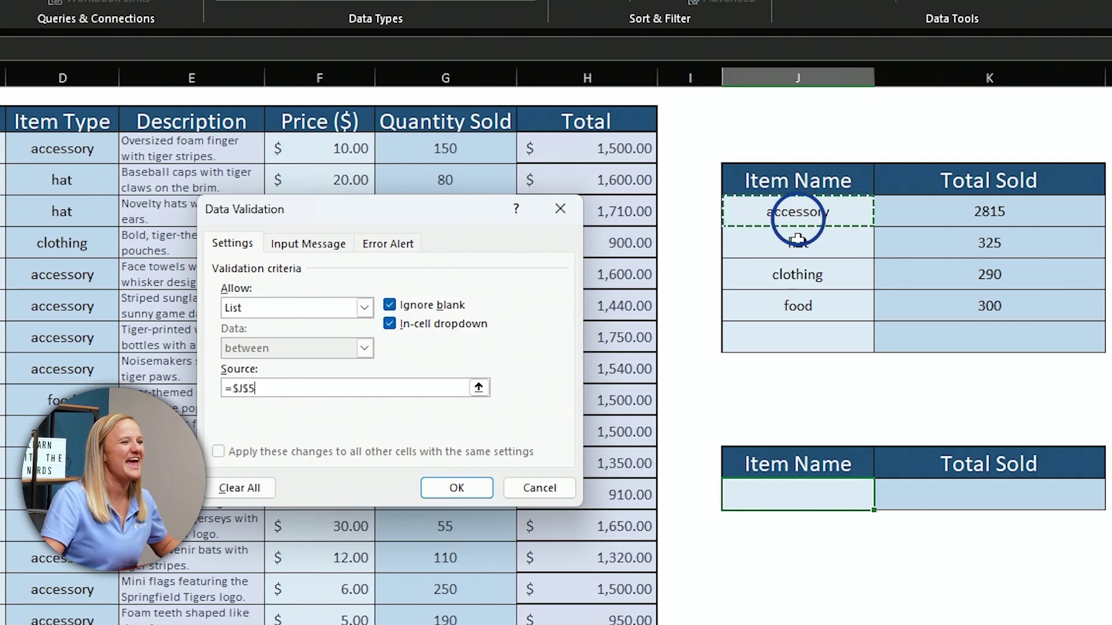
left_click_drag(798, 238, 798, 311)
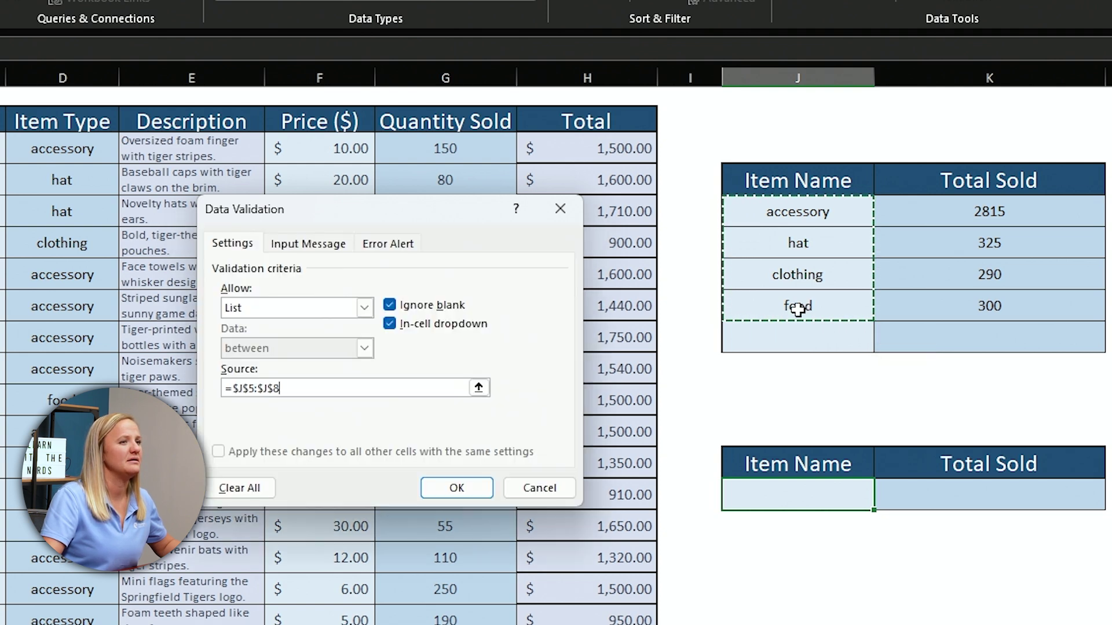
left_click(456, 488)
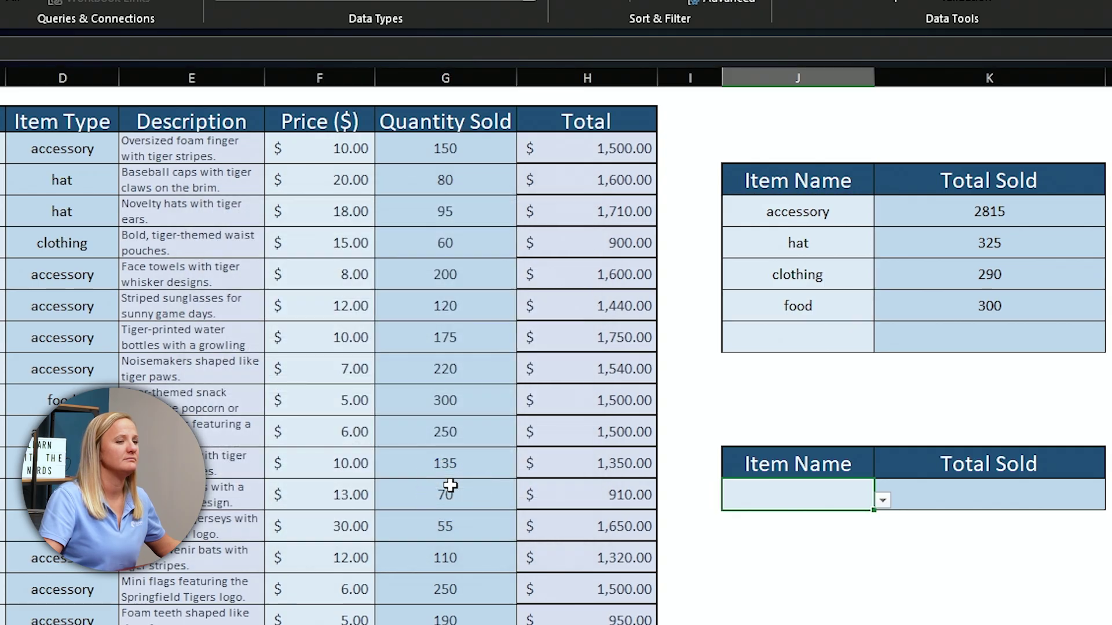
- Choose accessory from the lower table's Item Name drop-down
left_click(883, 501)
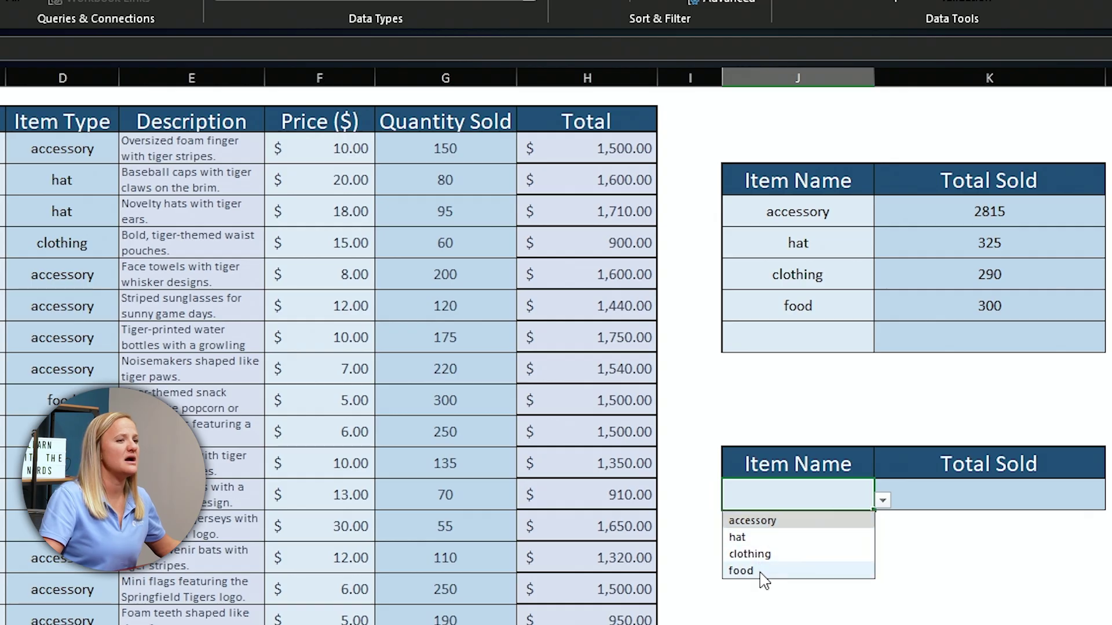
left_click(752, 521)
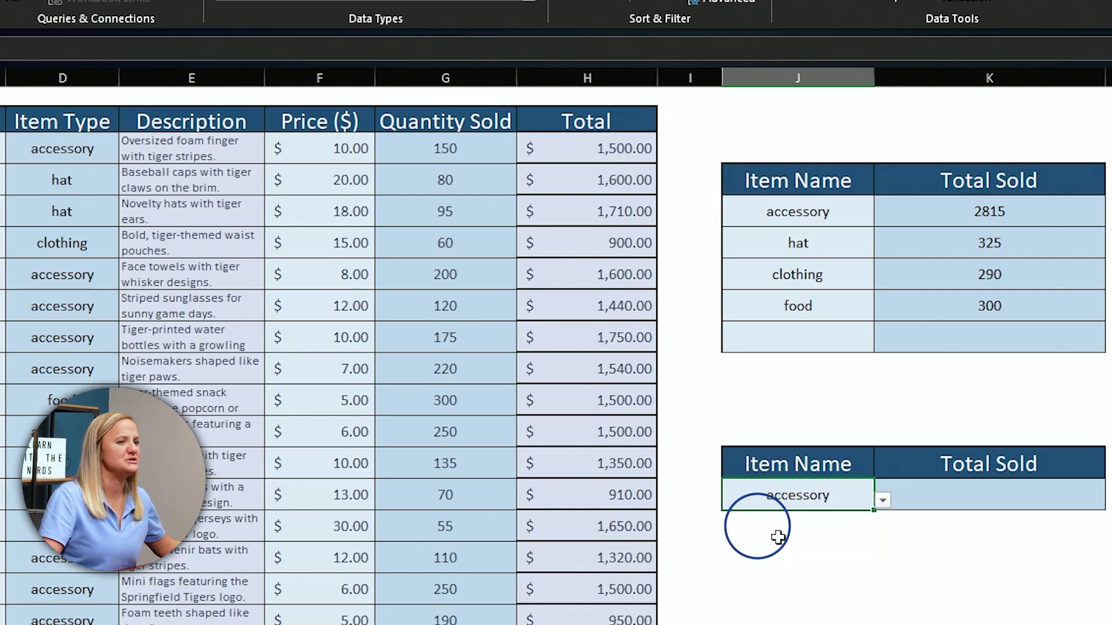
left_click(882, 500)
left_click(947, 494)
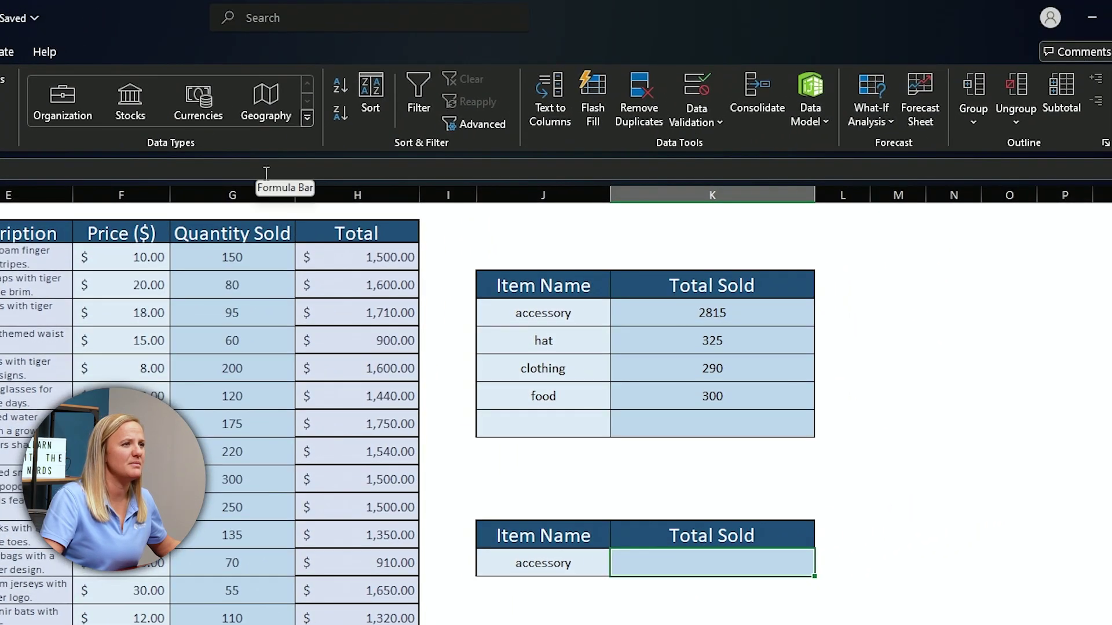
- Copy the food row's SUMIF formula into the lower Total Sold cell, returning 2815
left_click(758, 397)
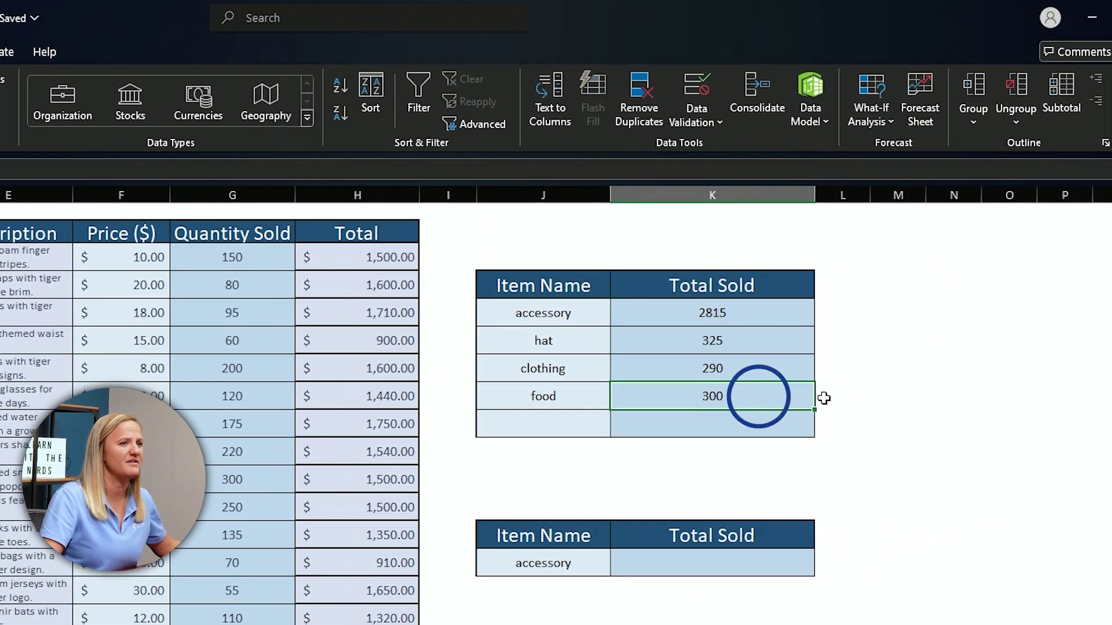
right_click(772, 393)
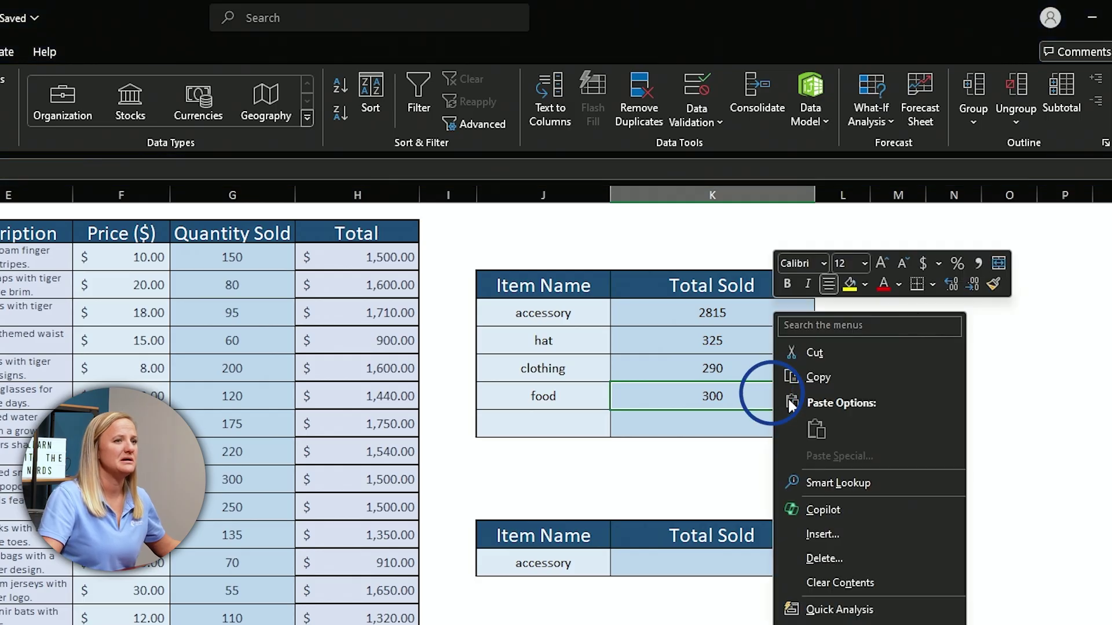
left_click(804, 373)
left_click(725, 565)
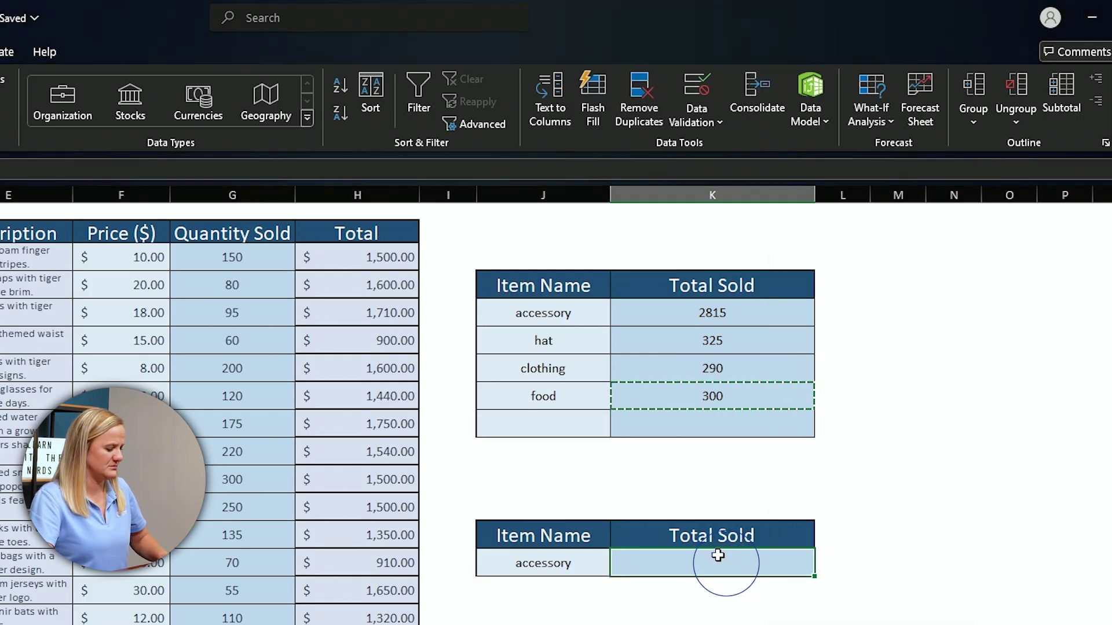
key("ctrl+v")
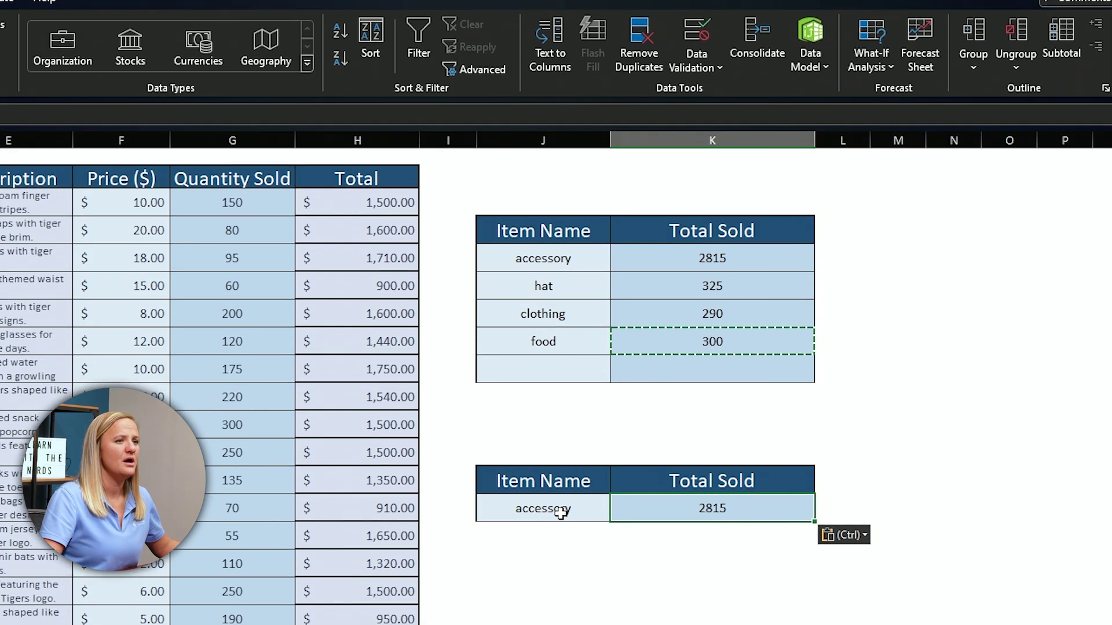
- Switch the item to hat (325), then clothing (290), then food (300)
left_click(566, 568)
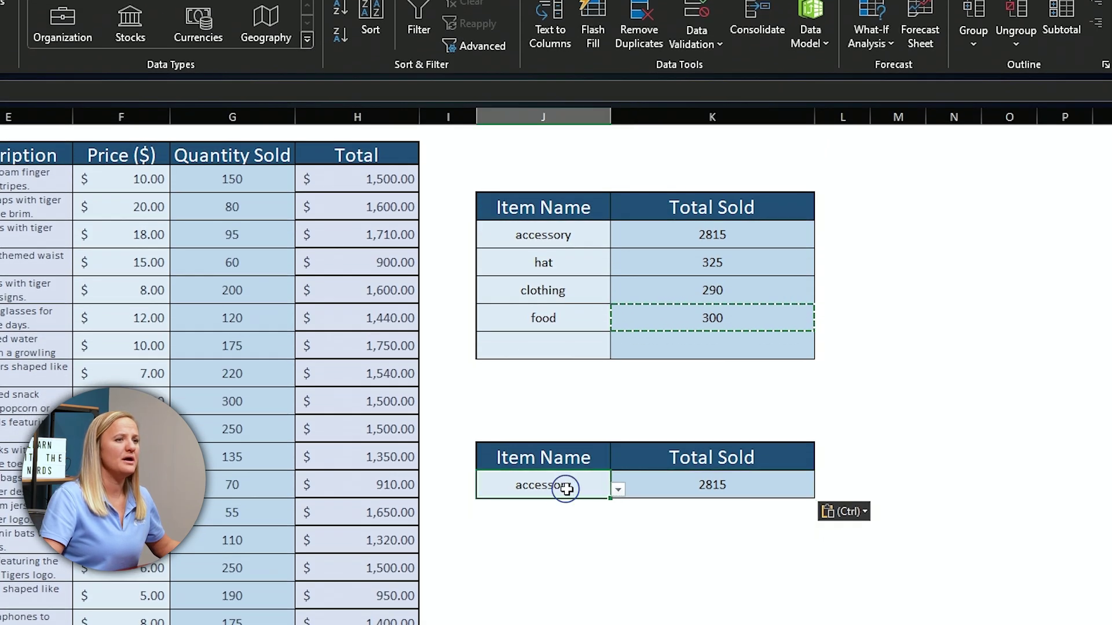
left_click(618, 489)
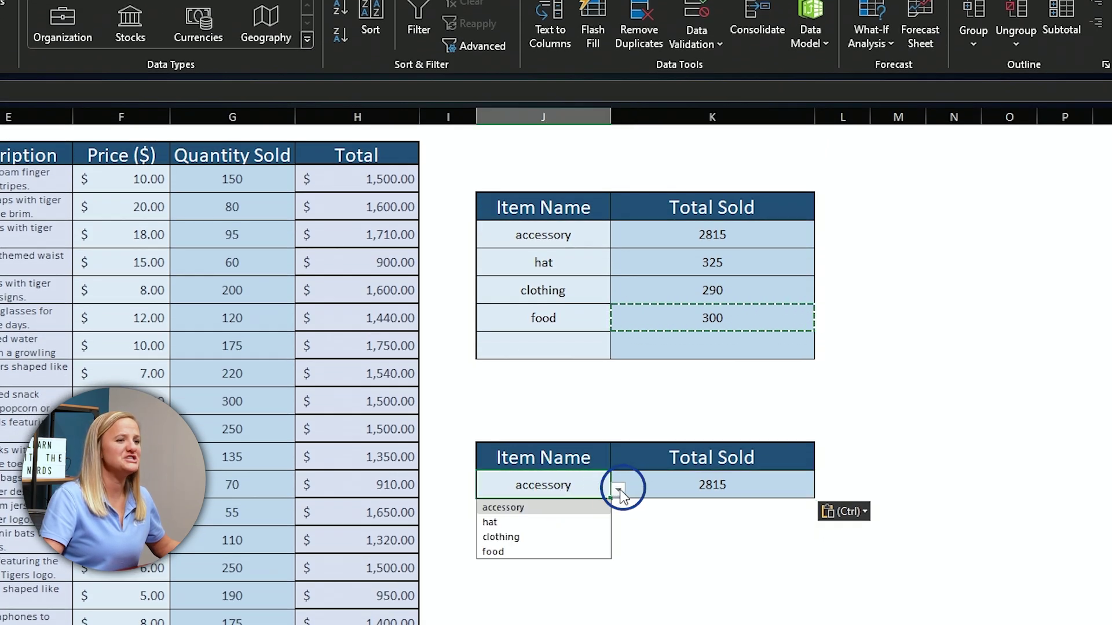
left_click(517, 522)
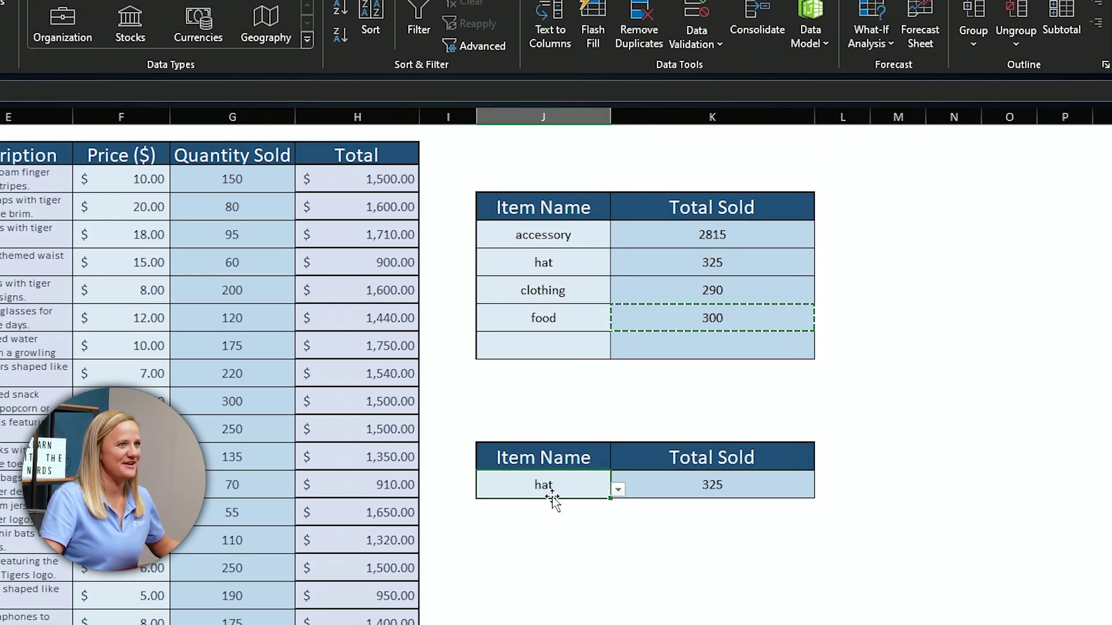
left_click(619, 491)
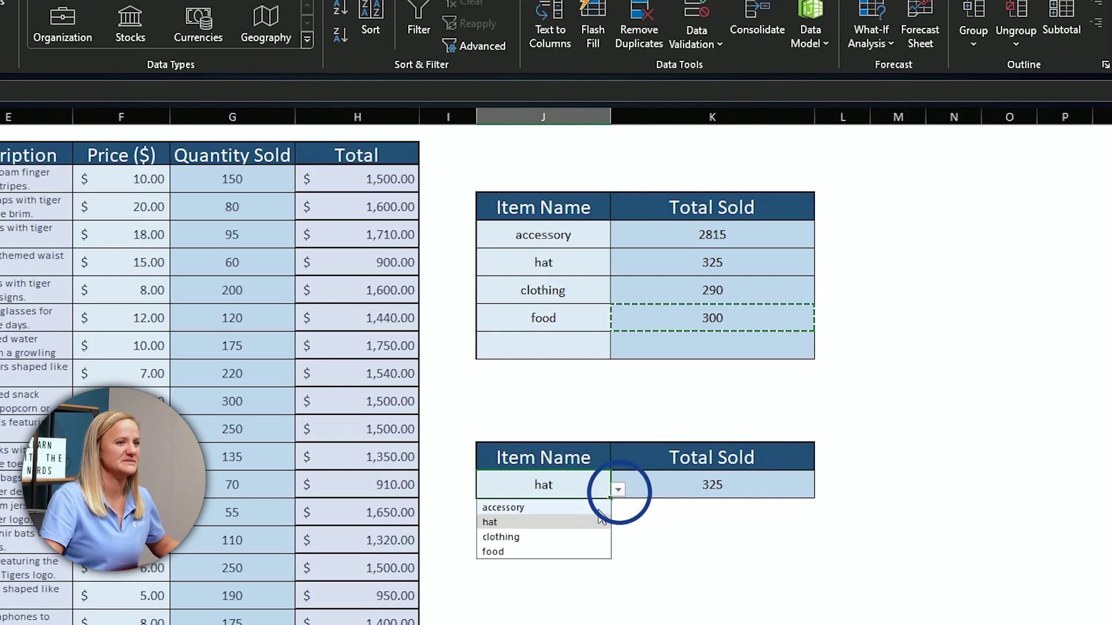
left_click(544, 539)
left_click(623, 492)
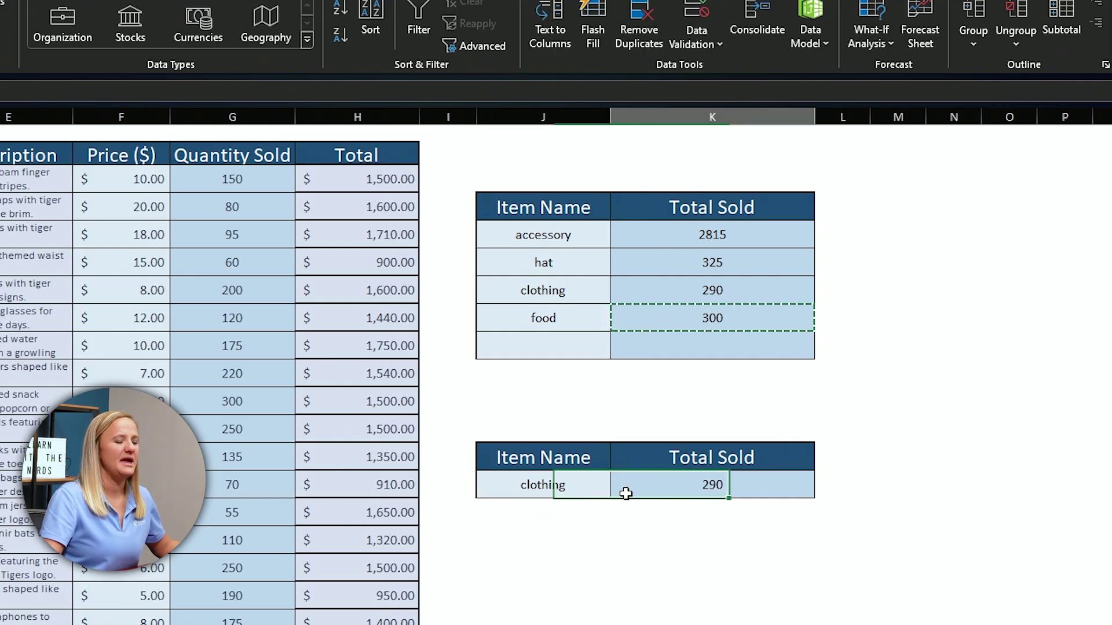
left_click(585, 492)
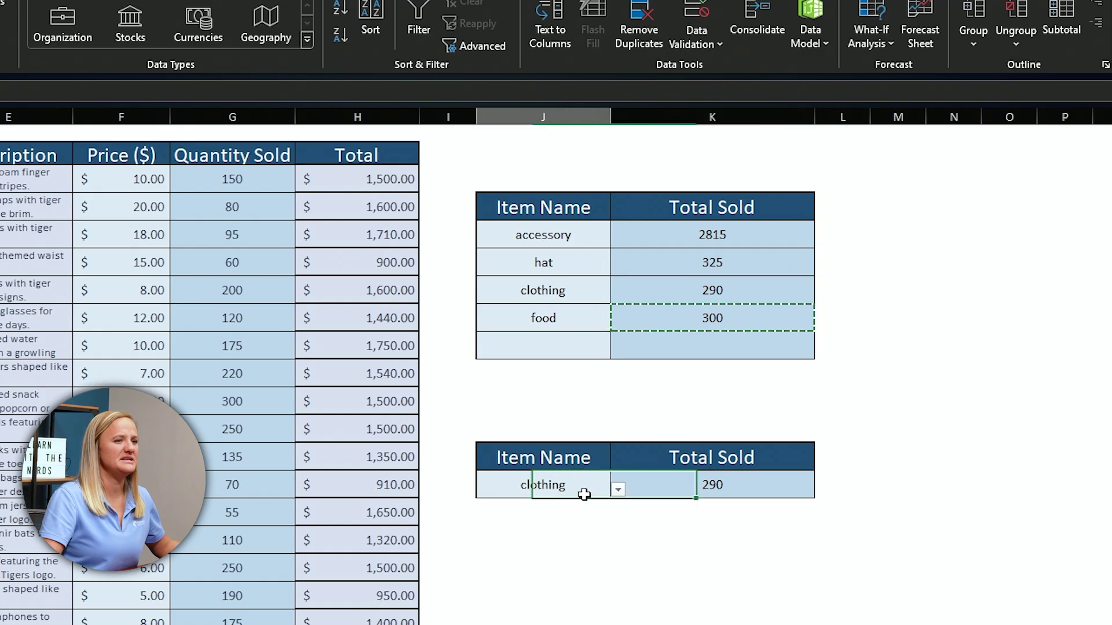
left_click(617, 491)
left_click(534, 551)
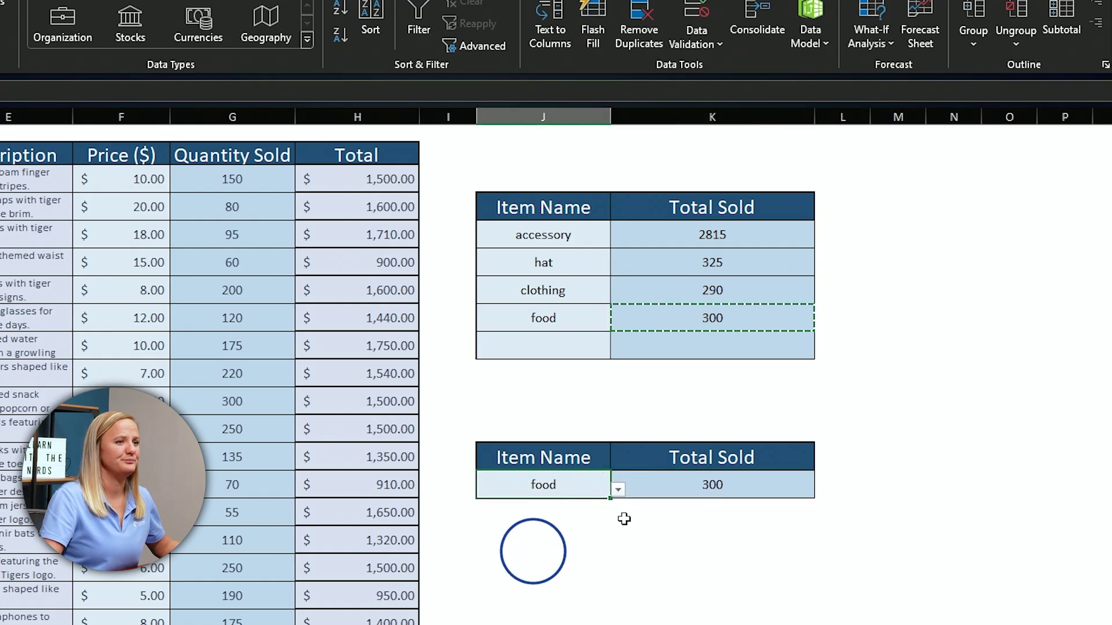